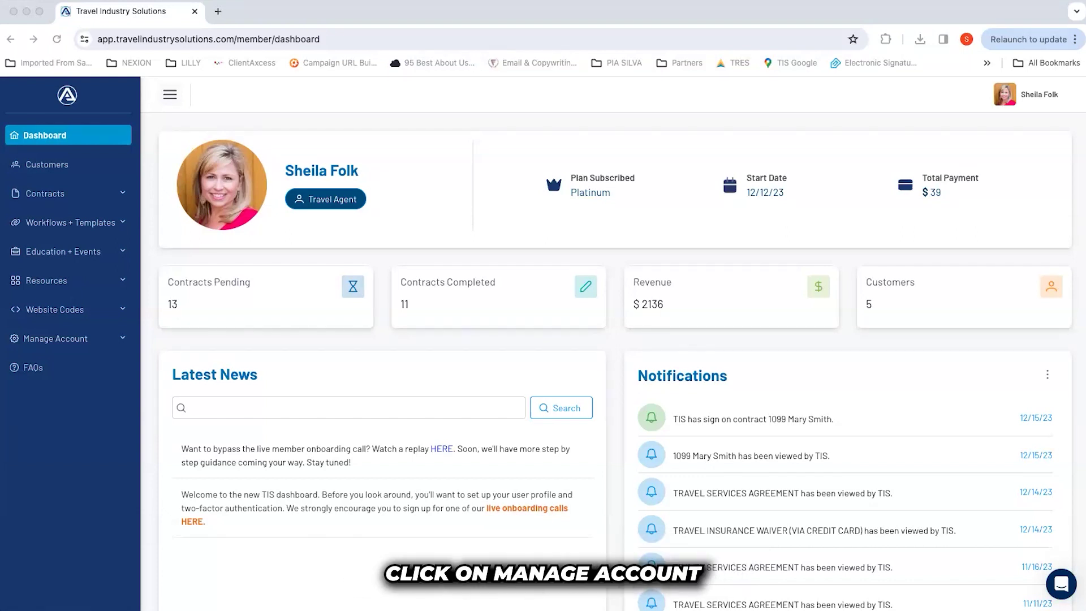
# - Open the agency profile, go through its business structure and cancellation fee pages, and save the account details
pyautogui.click(69, 340)
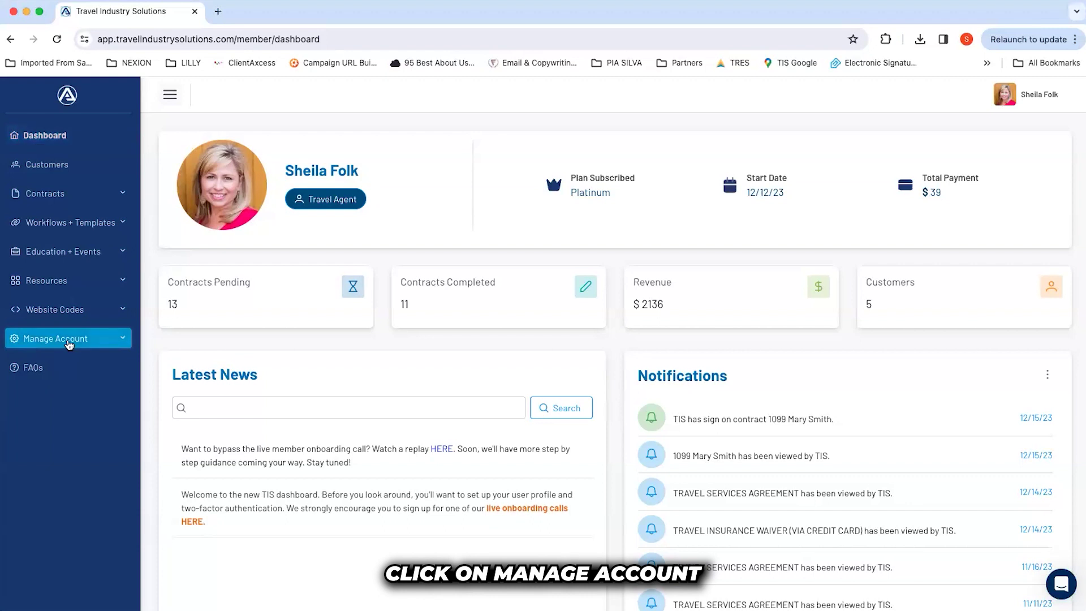
pyautogui.click(61, 386)
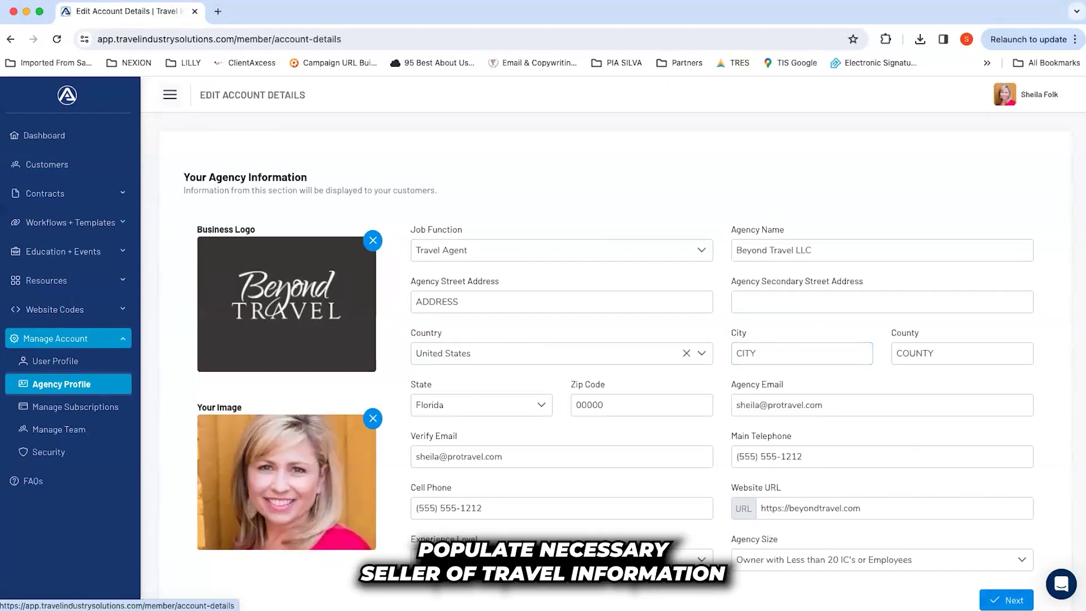
pyautogui.click(1006, 599)
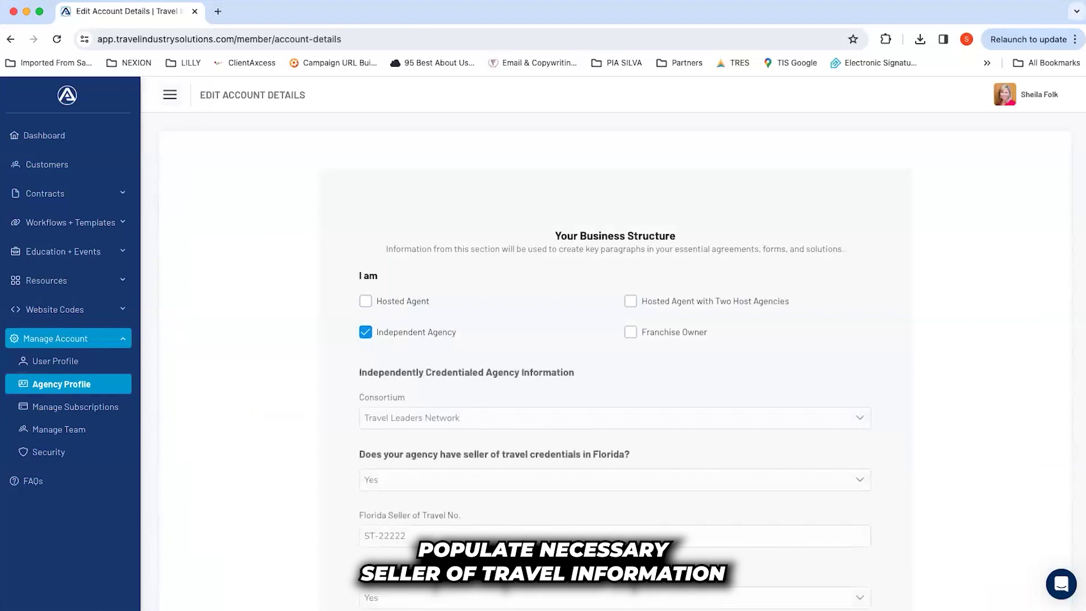
pyautogui.scroll(-5, 1006, 566)
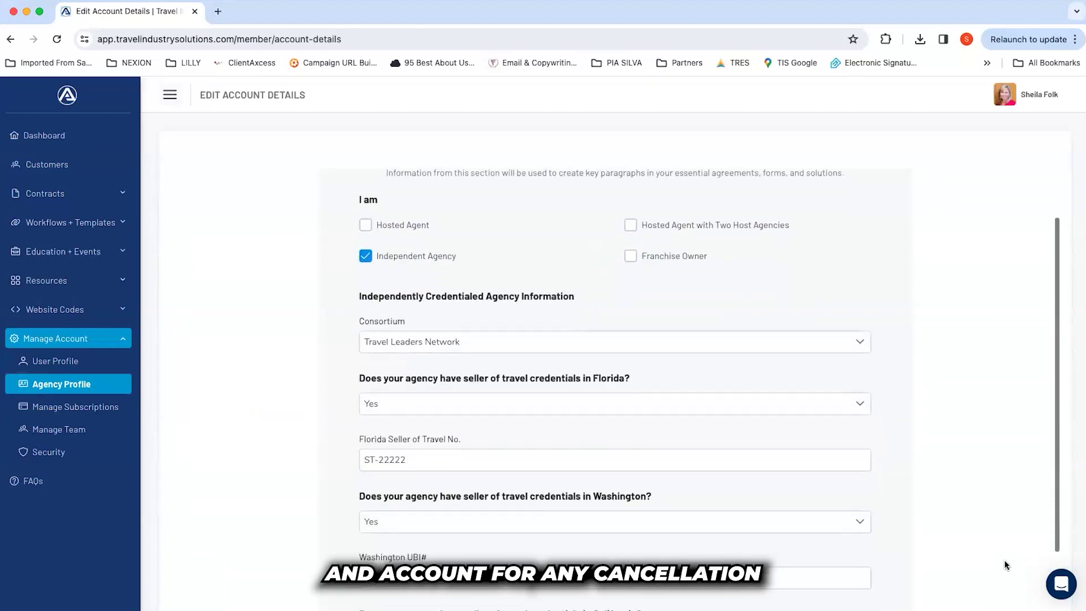
pyautogui.scroll(-3, 975, 560)
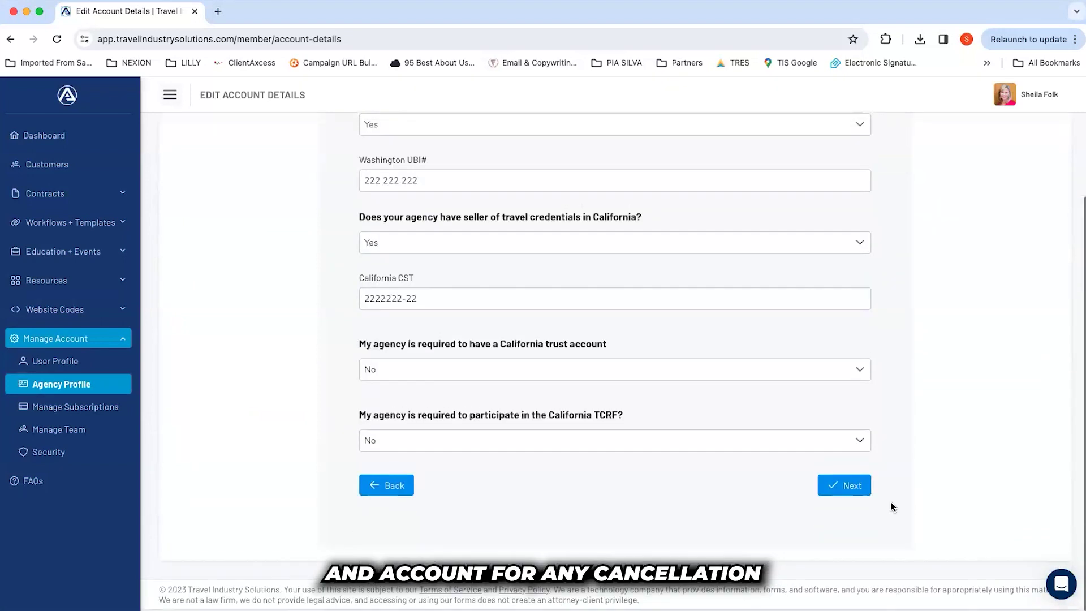
pyautogui.click(852, 493)
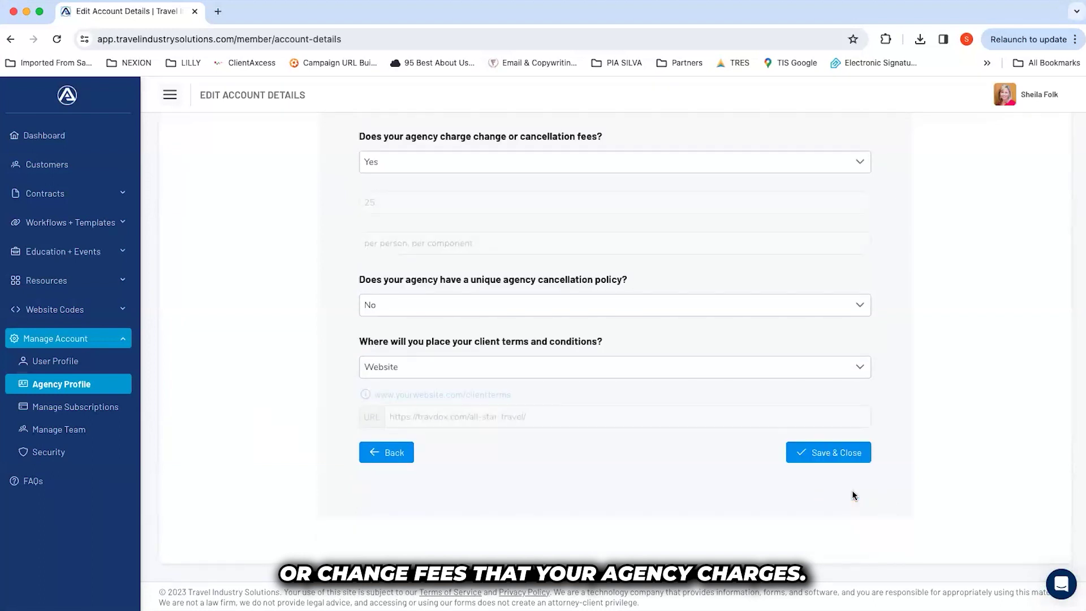
pyautogui.click(839, 456)
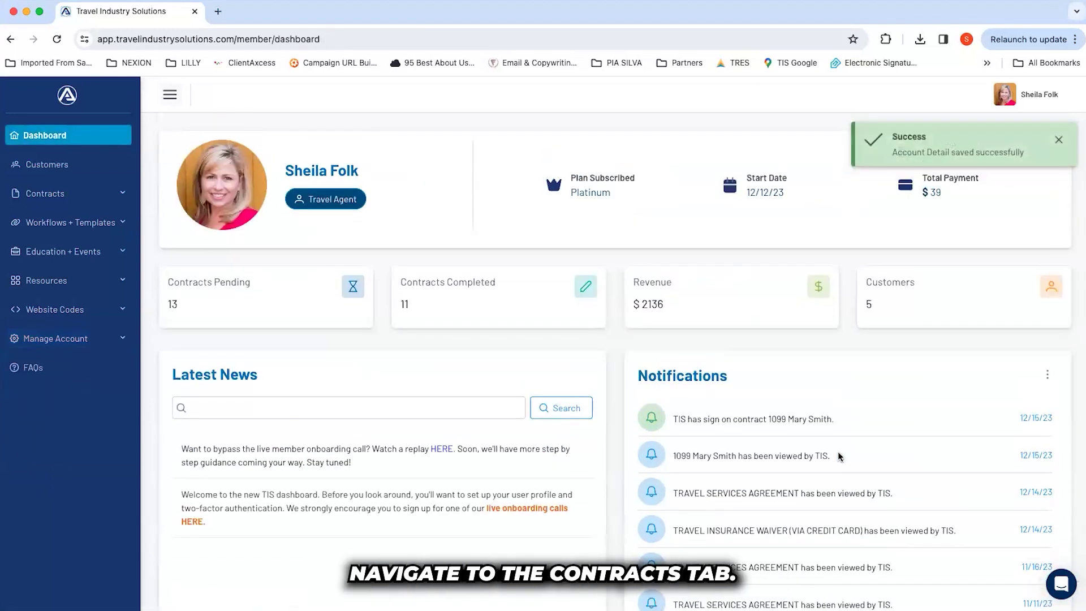
# - Open the master contract templates and look through the available client, contractor, group travel and website policy contracts
pyautogui.click(77, 194)
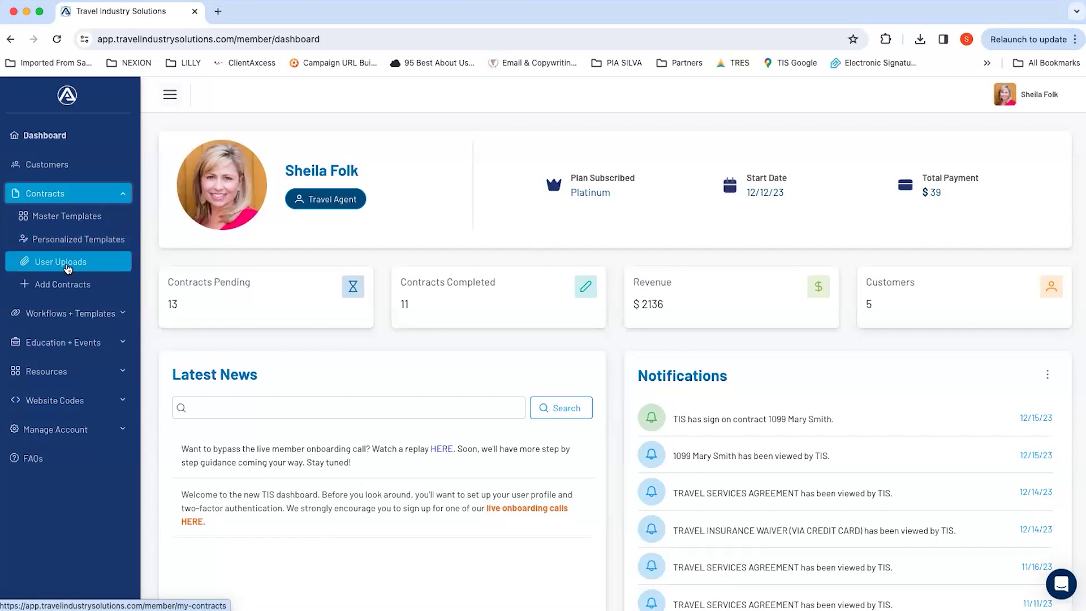
pyautogui.click(67, 219)
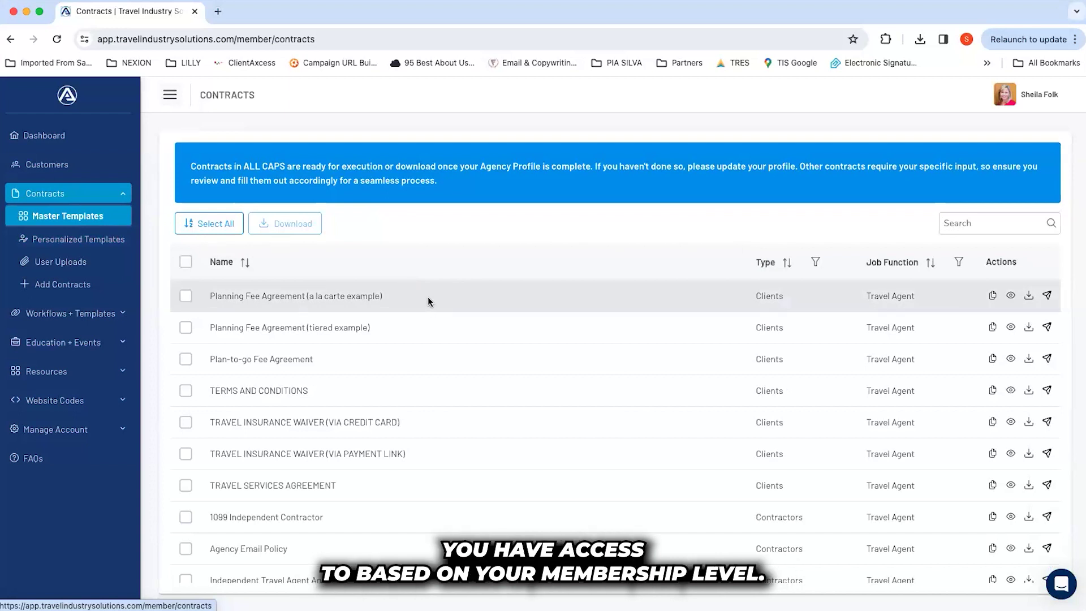
pyautogui.scroll(-3, 435, 331)
pyautogui.scroll(-1, 435, 333)
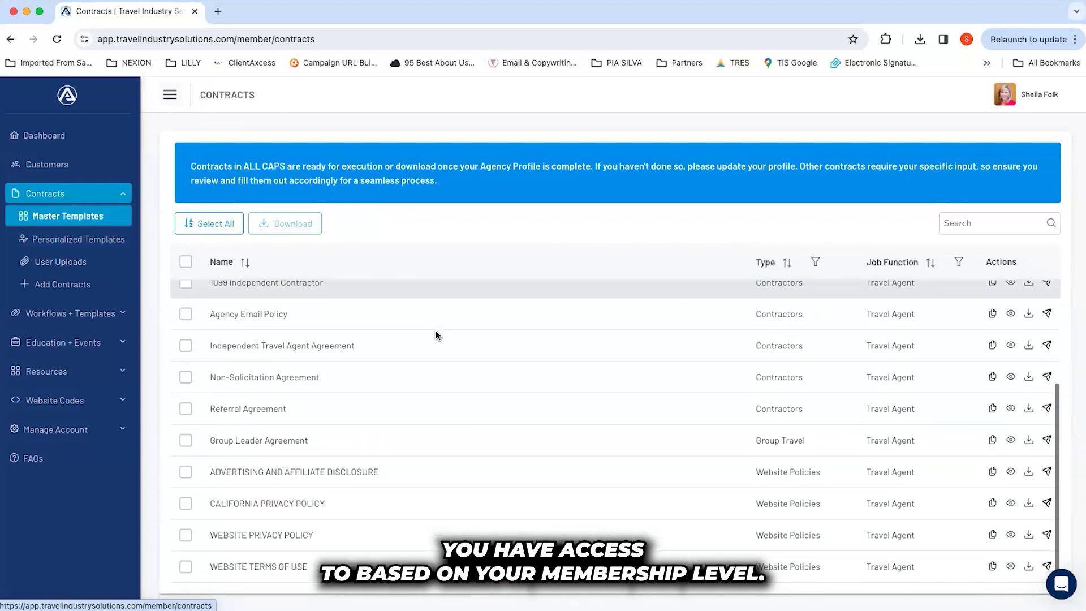
pyautogui.scroll(4, 435, 334)
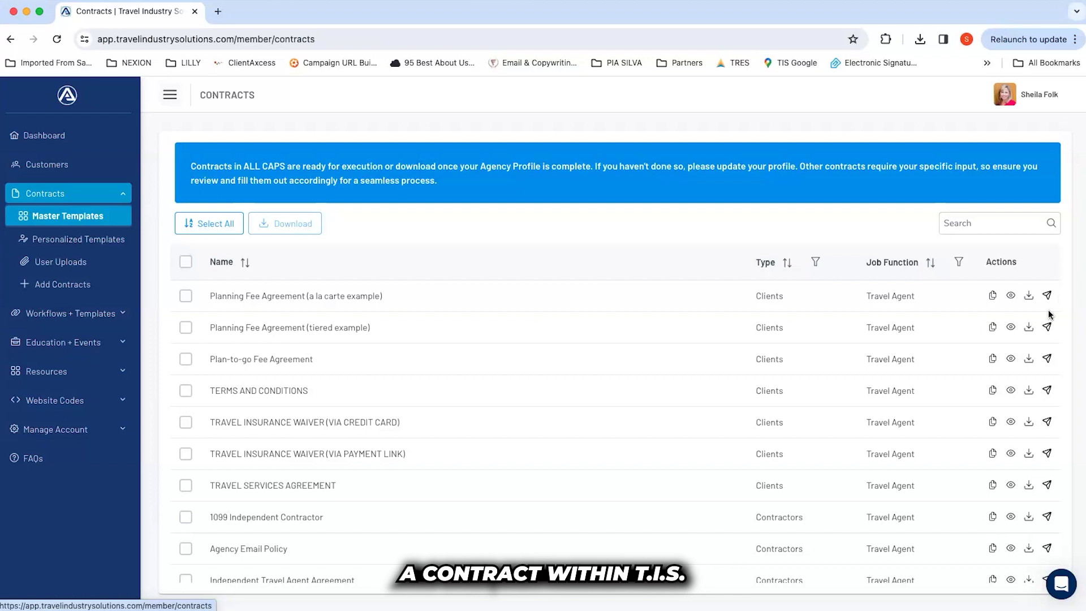
# - Start sending the TRAVEL SERVICES AGREEMENT master template and choose the third listed customer as recipient
pyautogui.click(1047, 485)
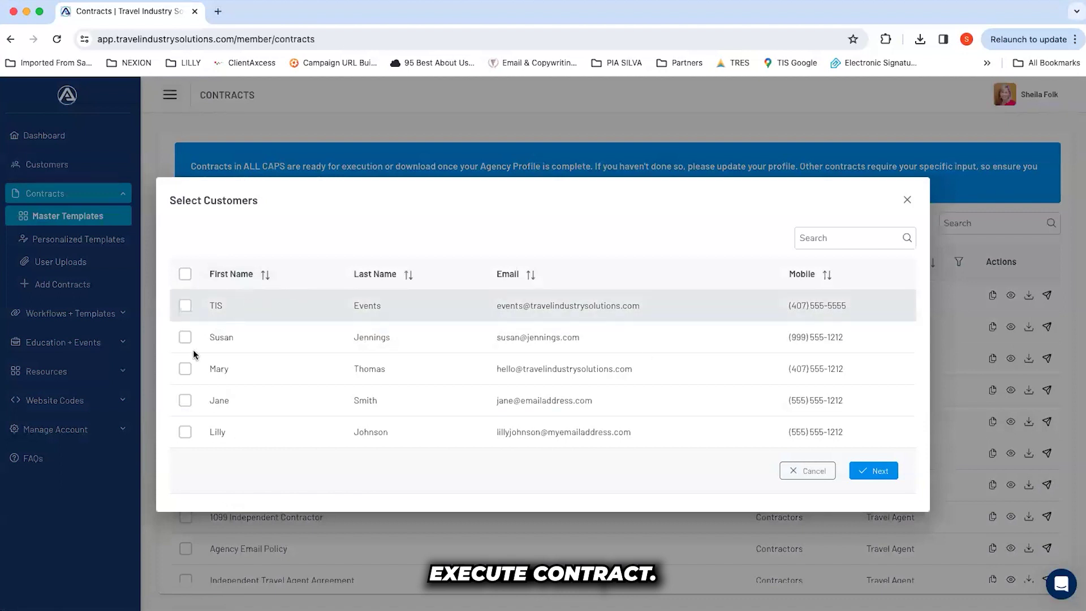
pyautogui.click(185, 369)
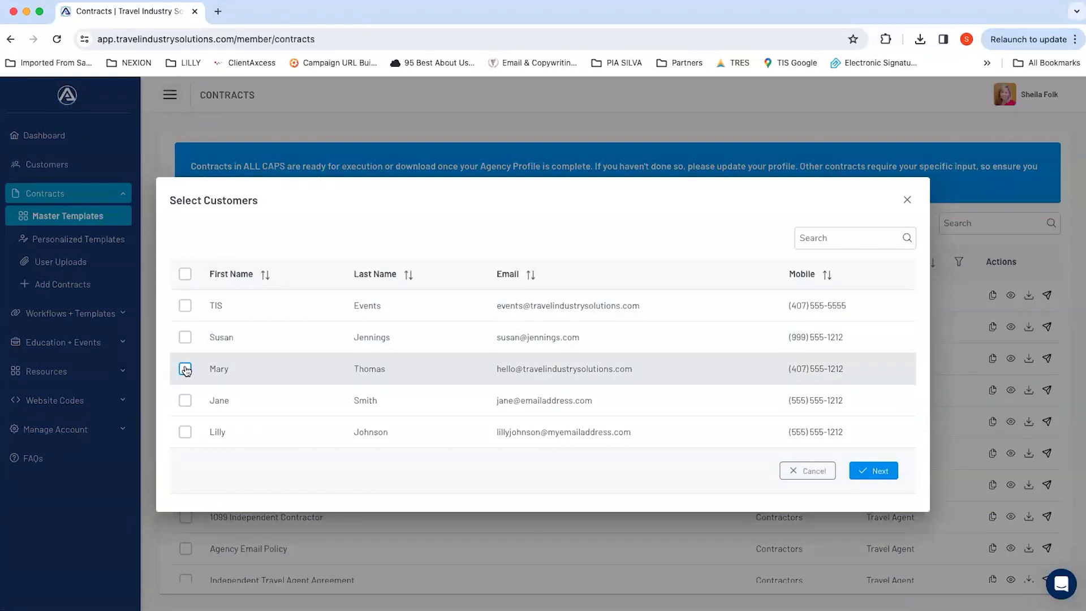
pyautogui.click(866, 472)
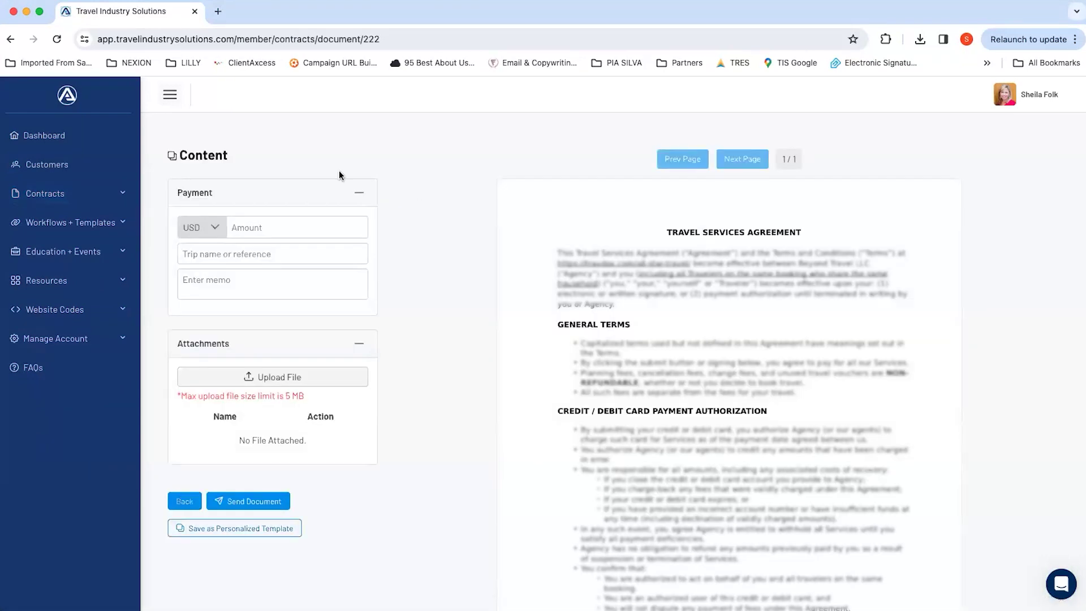
# - Set a $250.00 USD payment with the client's name and "/Italy 2024" as trip reference, memo "Initial Trip Deposit", and send the agreement
pyautogui.click(235, 227)
pyautogui.write('250')
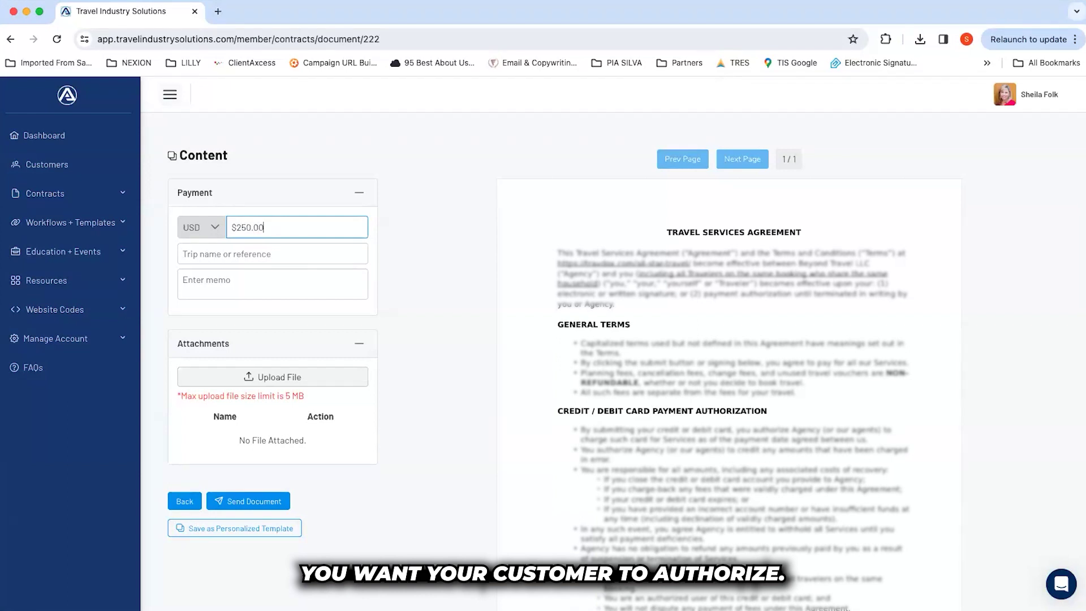
pyautogui.click(211, 254)
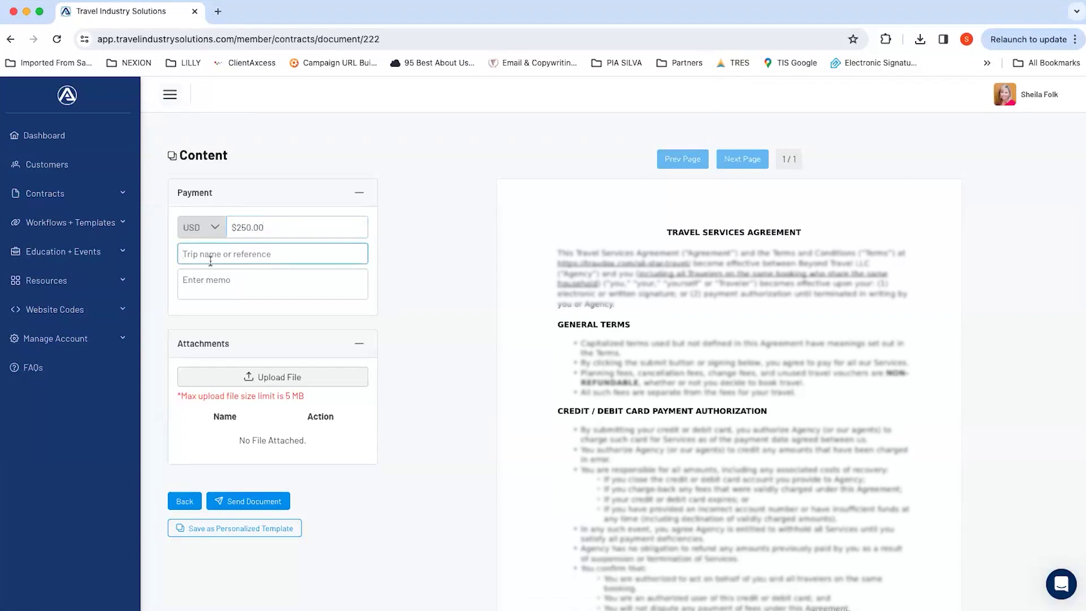
pyautogui.write('M')
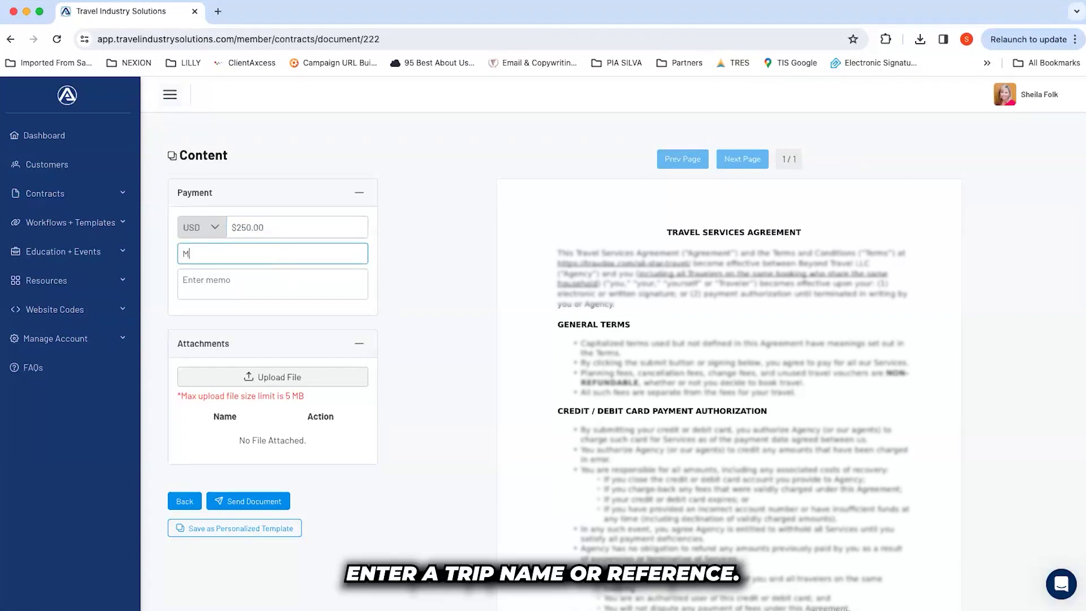
pyautogui.write('oris/Italy 202')
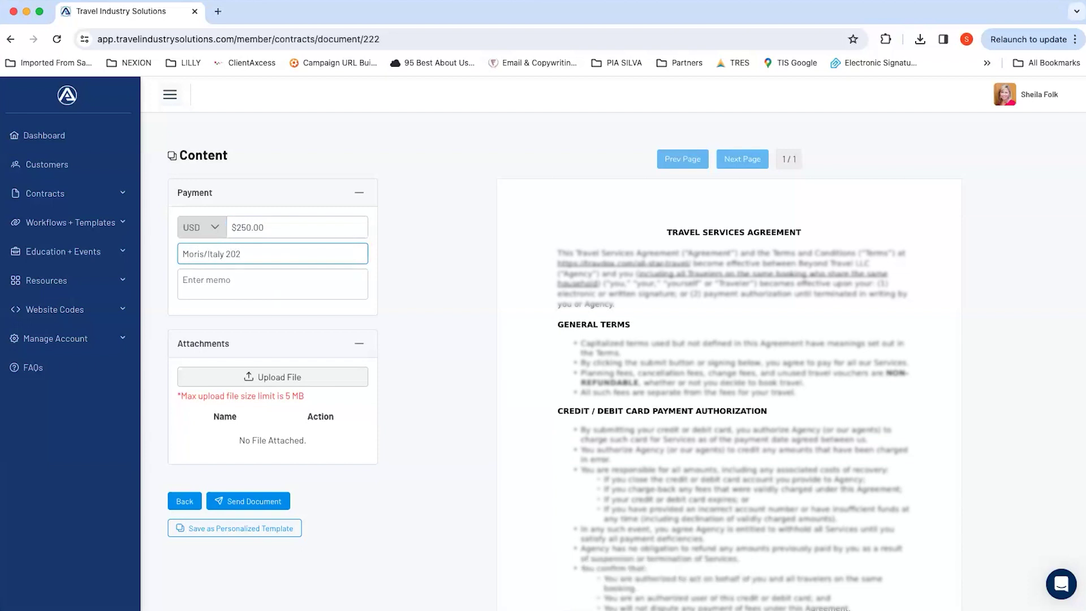
pyautogui.write('4')
pyautogui.click(272, 283)
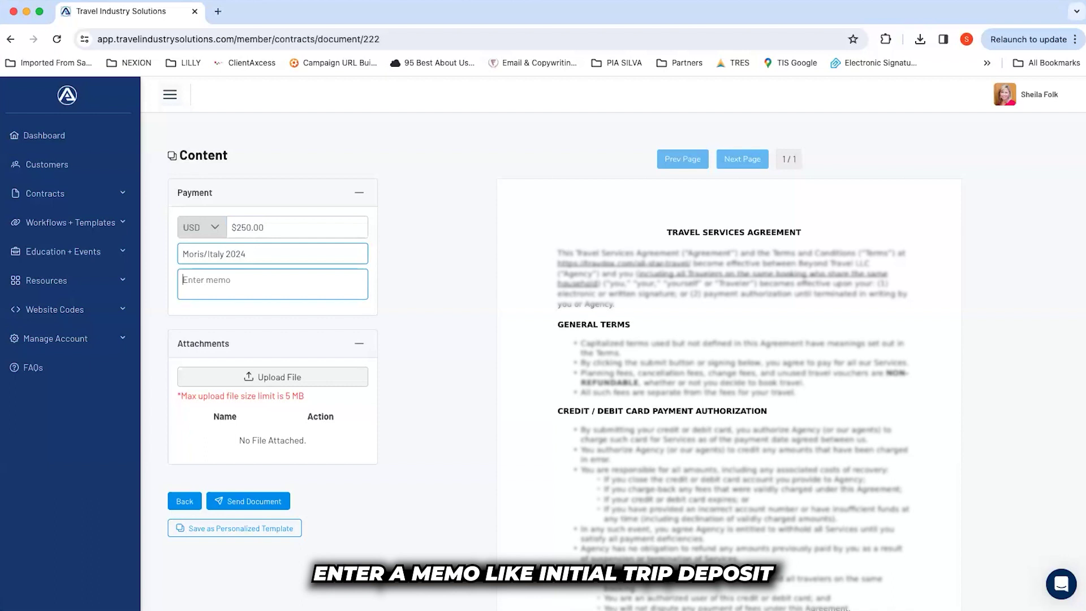
pyautogui.write('Initial Trip Deposit')
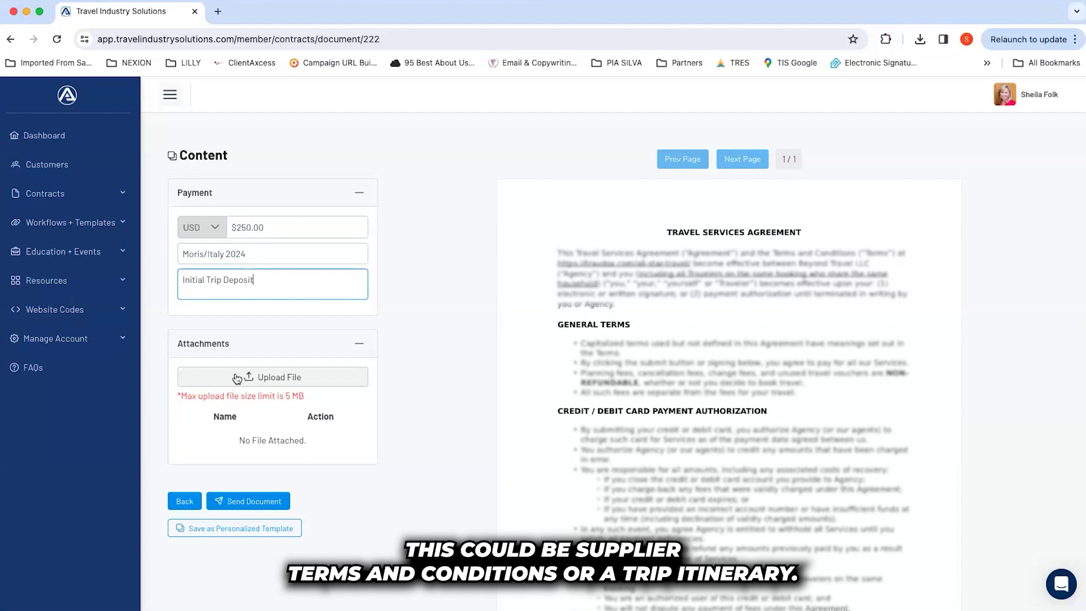
pyautogui.click(251, 503)
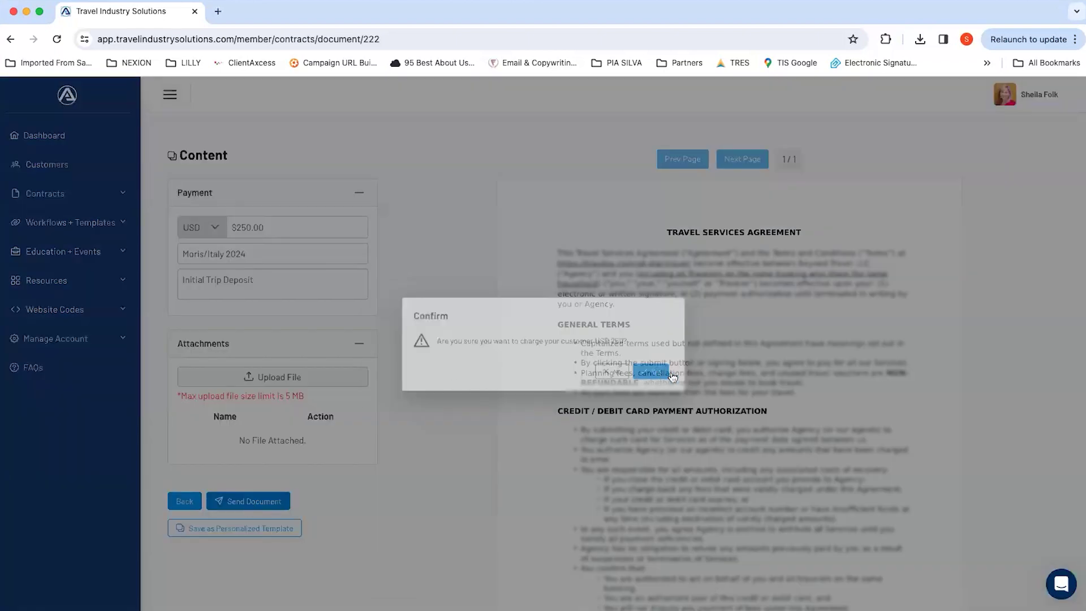
pyautogui.click(670, 375)
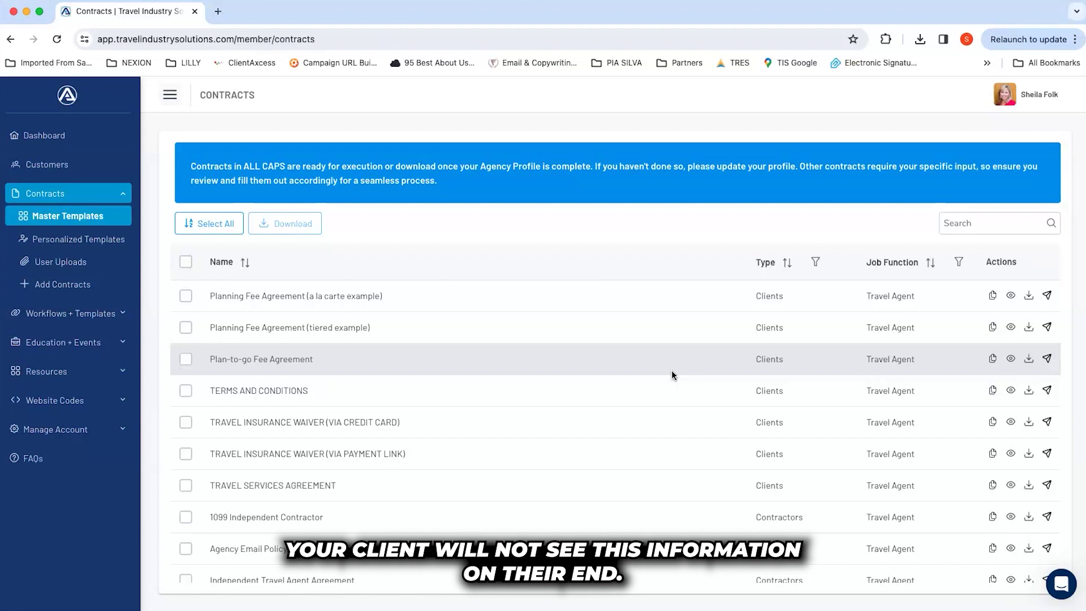
# - Open the recipient's customer record and view the completed TRAVEL SERVICES AGREEMENT
pyautogui.click(55, 142)
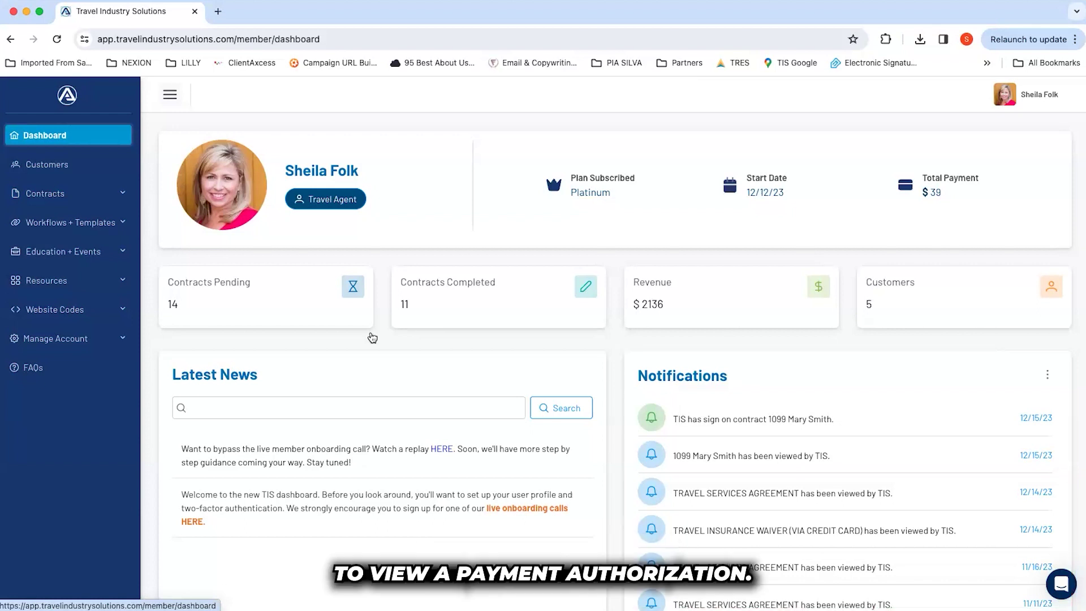
pyautogui.click(54, 168)
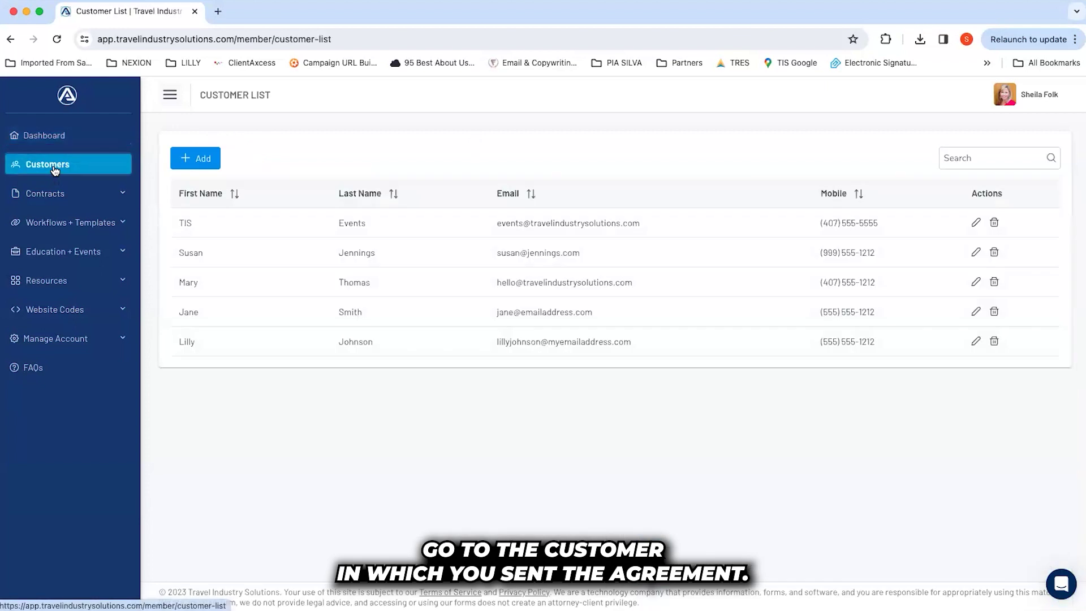
pyautogui.click(190, 283)
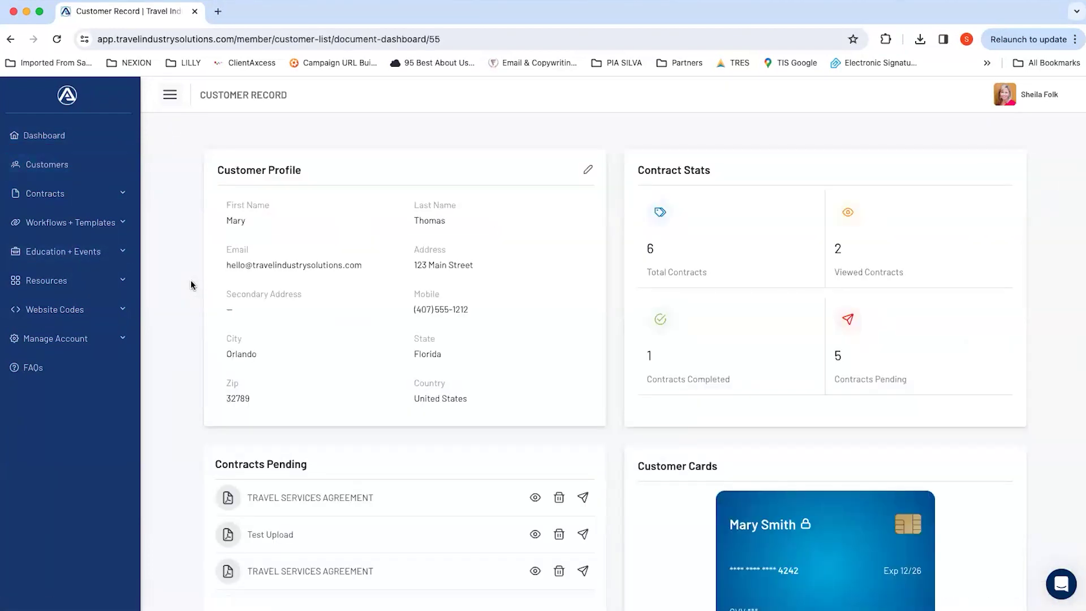
pyautogui.scroll(-4, 191, 283)
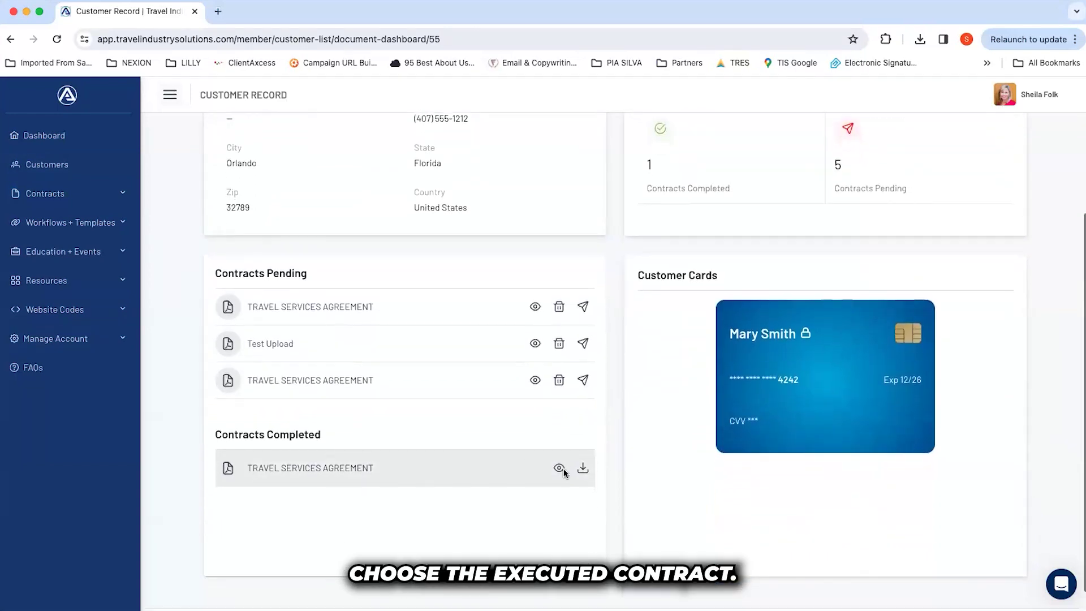
pyautogui.click(559, 469)
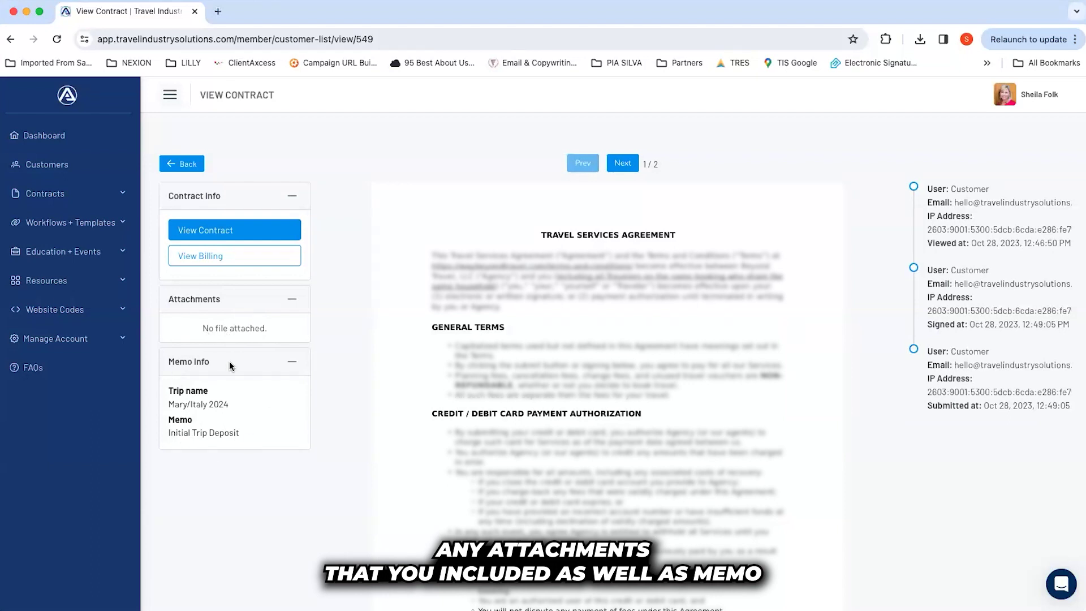
# - View the completed contract's billing details, including the authorized amount and payment card
pyautogui.click(213, 259)
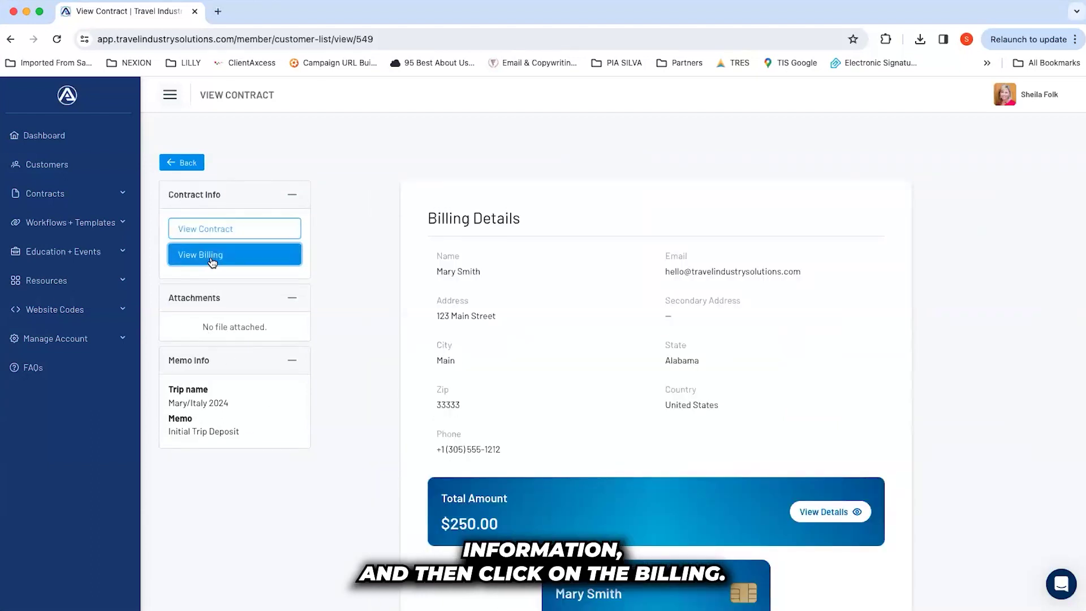
pyautogui.scroll(-3, 453, 359)
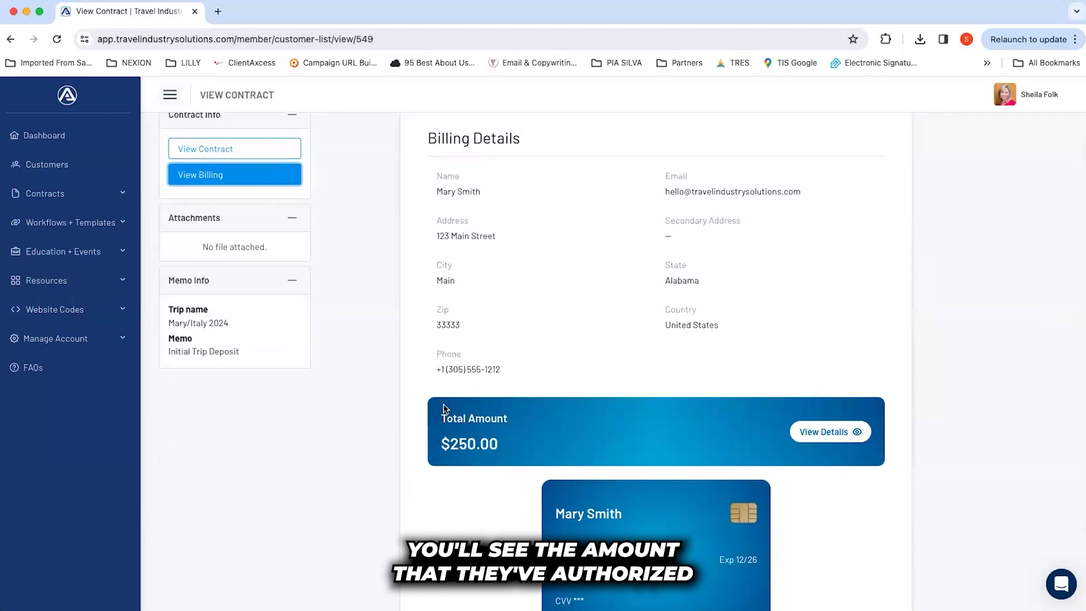
pyautogui.scroll(-3, 577, 441)
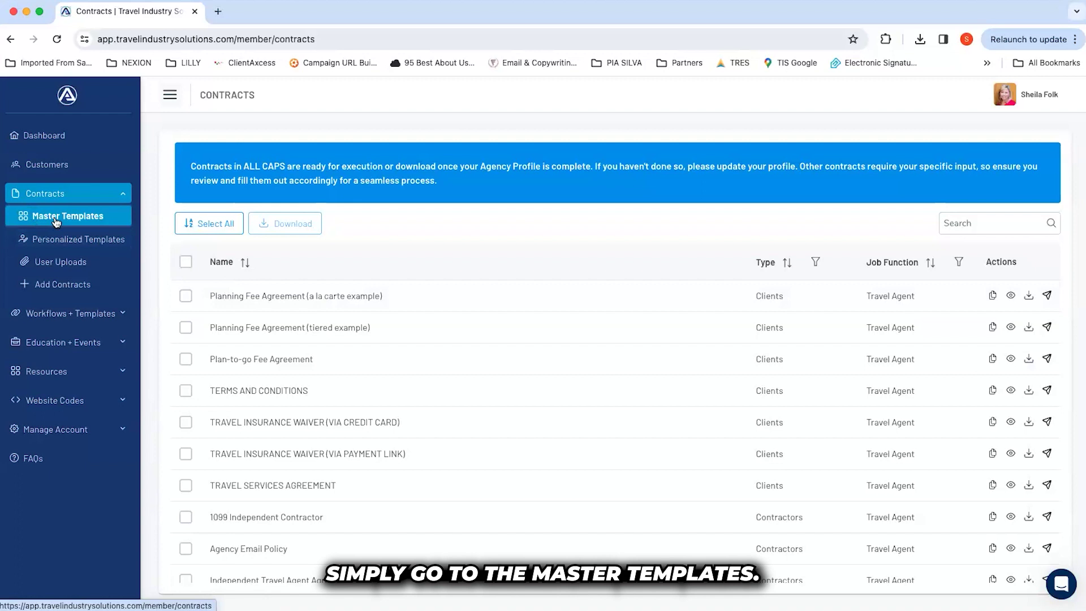
# - Open a copy of the Planning Fee Agreement (a la carte example) template, enlarge its custom fee schedule editor and read through the example text
pyautogui.click(991, 297)
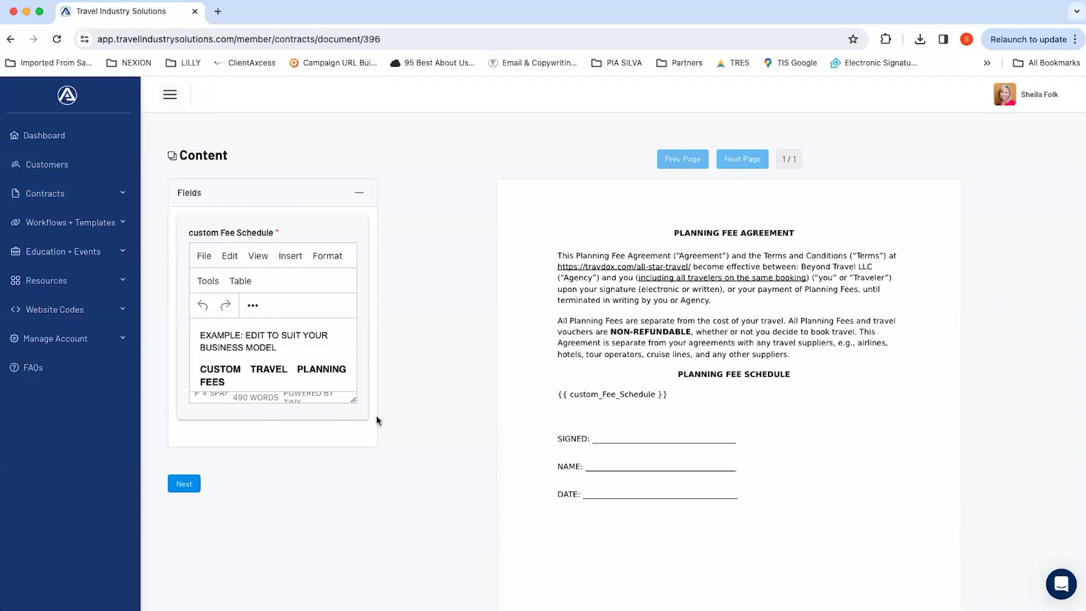
pyautogui.moveTo(352, 405); pyautogui.dragTo(354, 584)
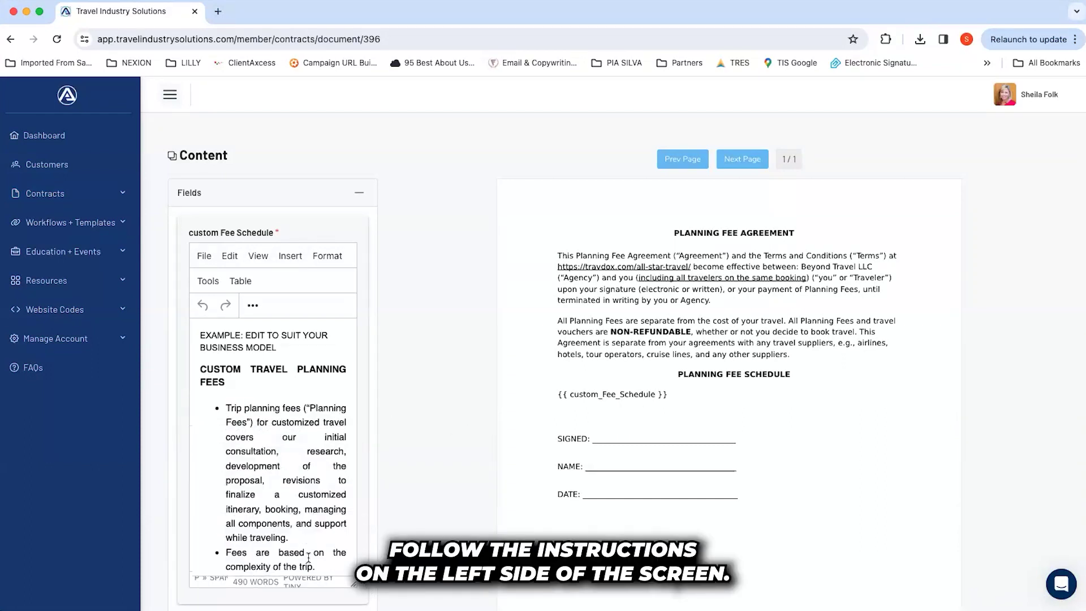
pyautogui.scroll(-2, 300, 554)
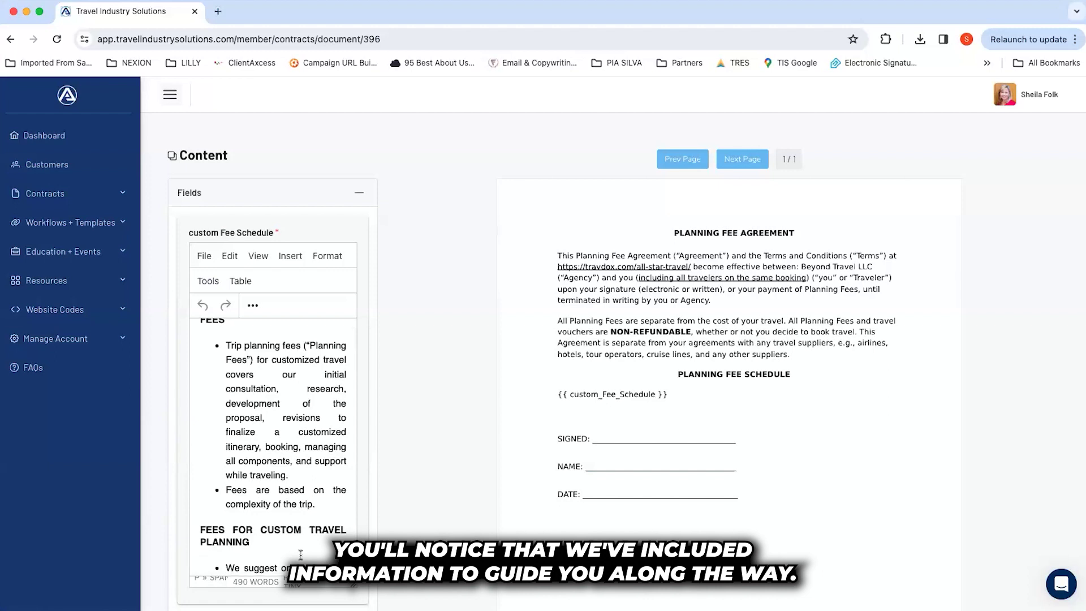
pyautogui.scroll(-2, 300, 554)
pyautogui.scroll(-3, 301, 554)
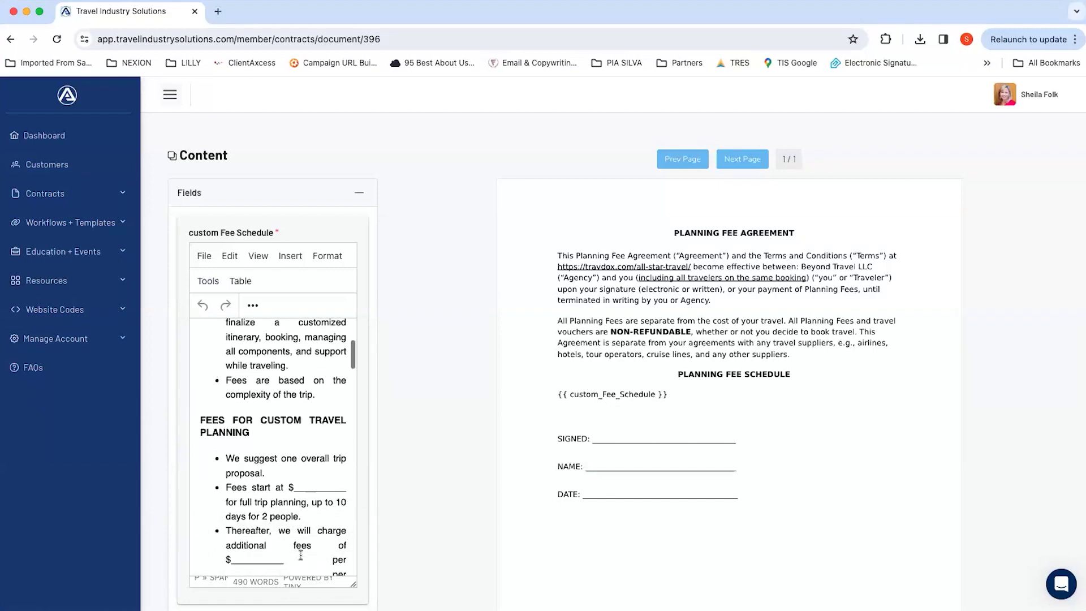
pyautogui.scroll(-5, 300, 554)
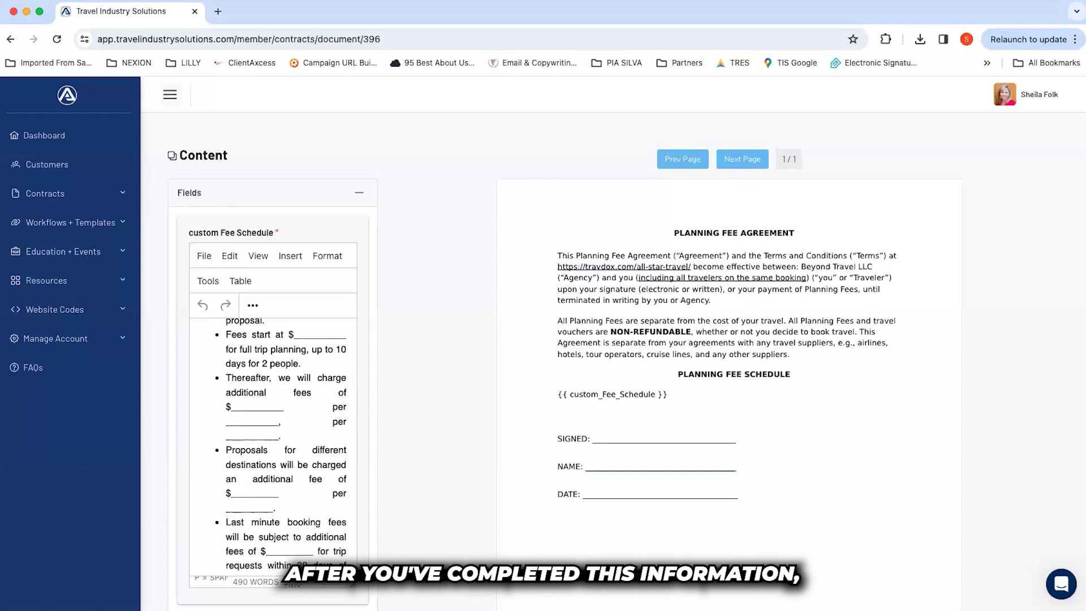
# - Finish the fee schedule content and save the planning fee agreement as a personalized template named "Planning Fee Test"
pyautogui.scroll(-5, 424, 567)
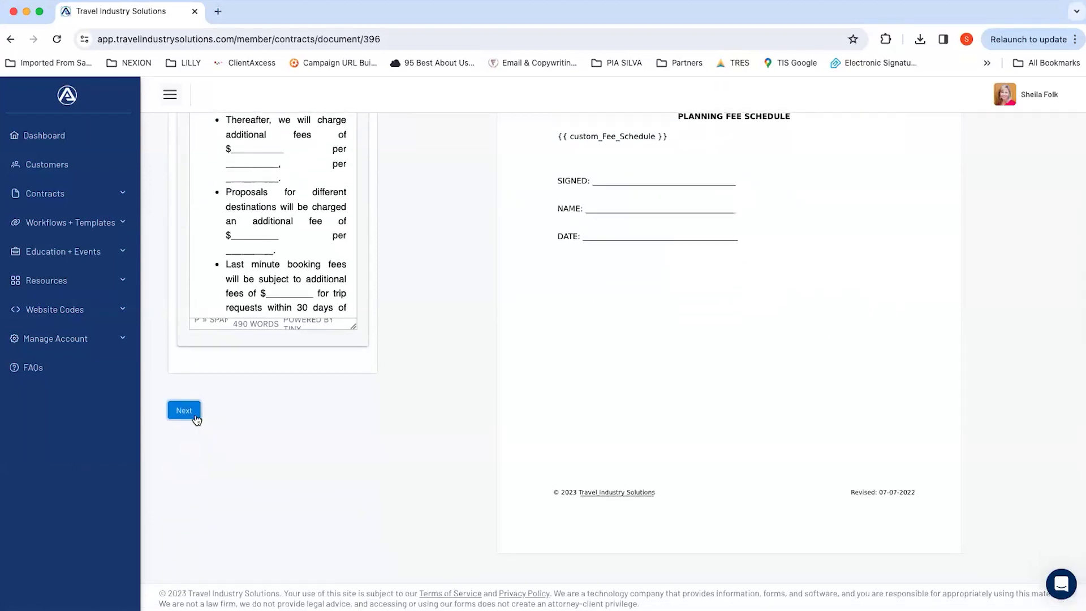
pyautogui.click(184, 410)
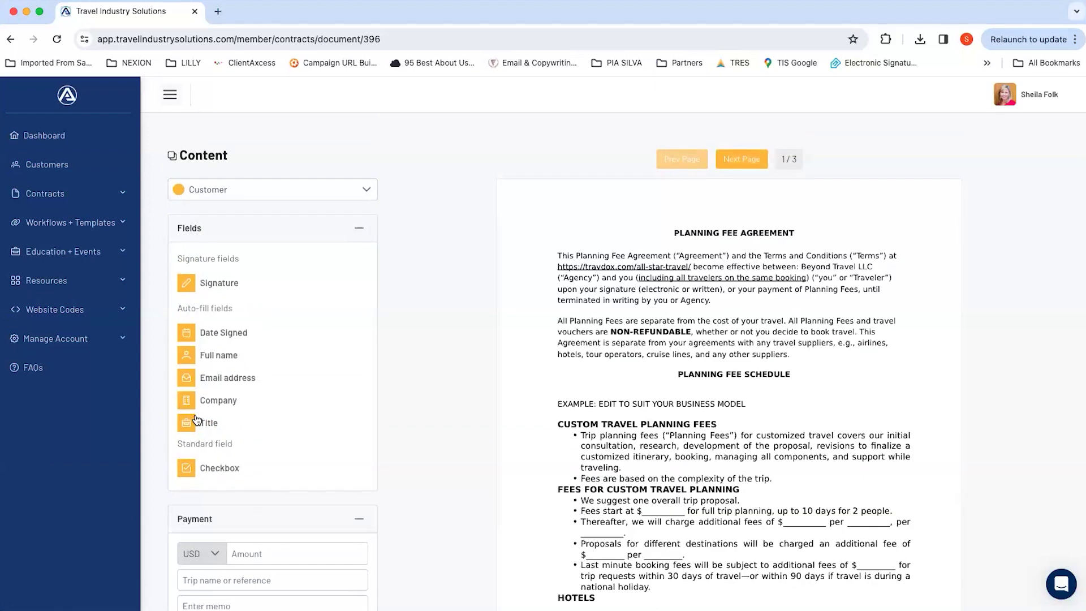
pyautogui.scroll(-5, 197, 419)
pyautogui.scroll(-1, 196, 421)
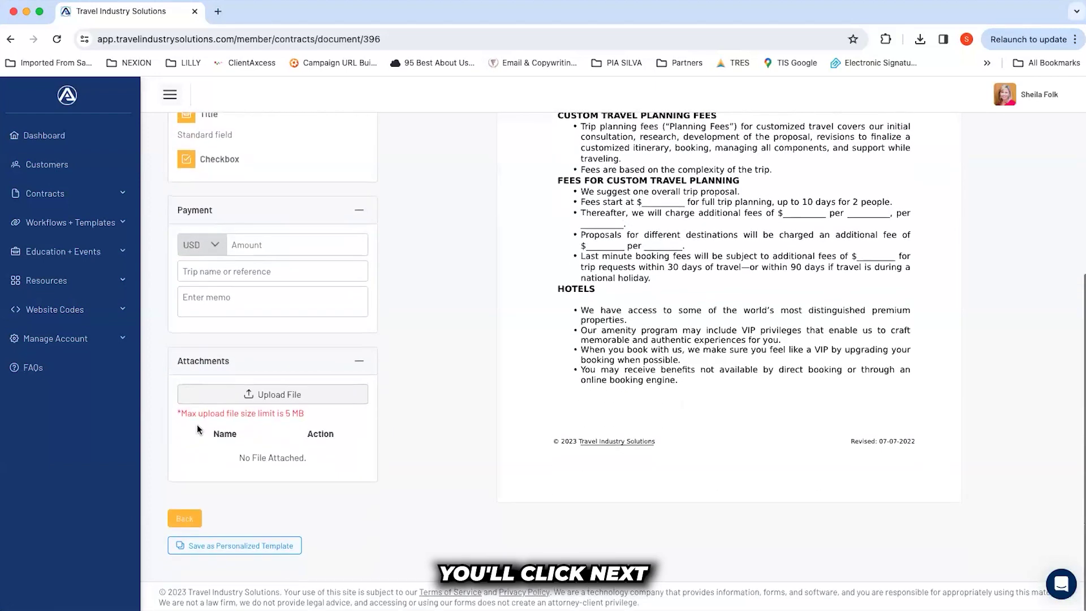
pyautogui.click(228, 546)
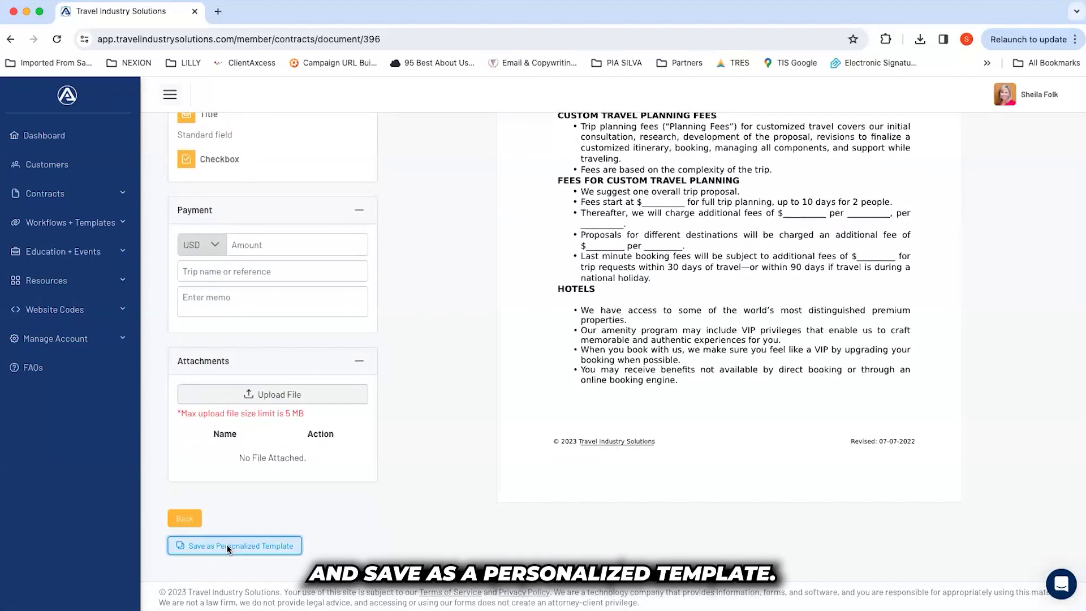
pyautogui.click(474, 332)
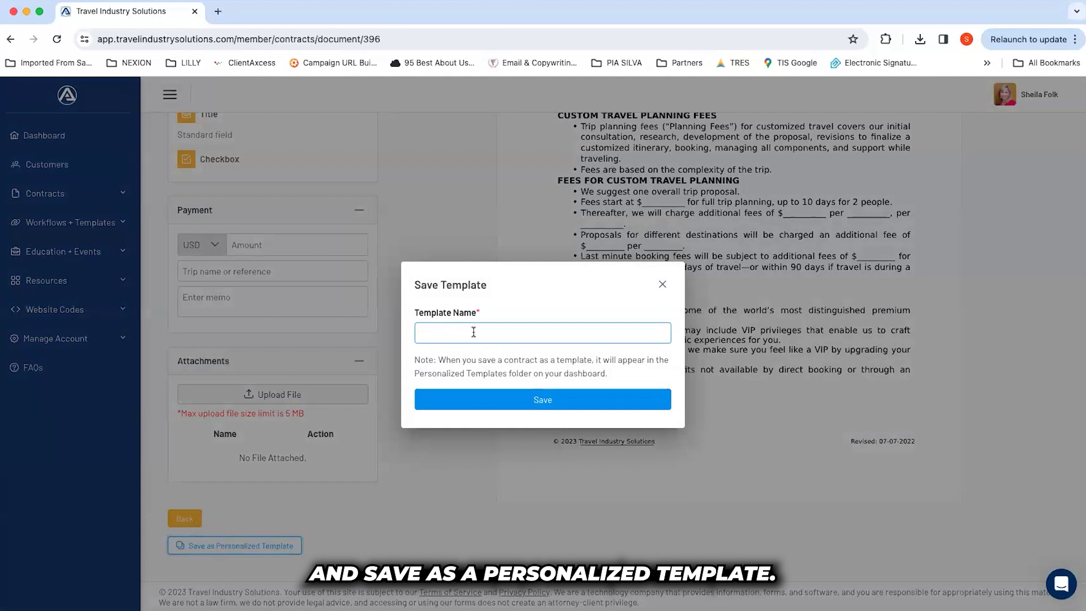
pyautogui.write('Planning ')
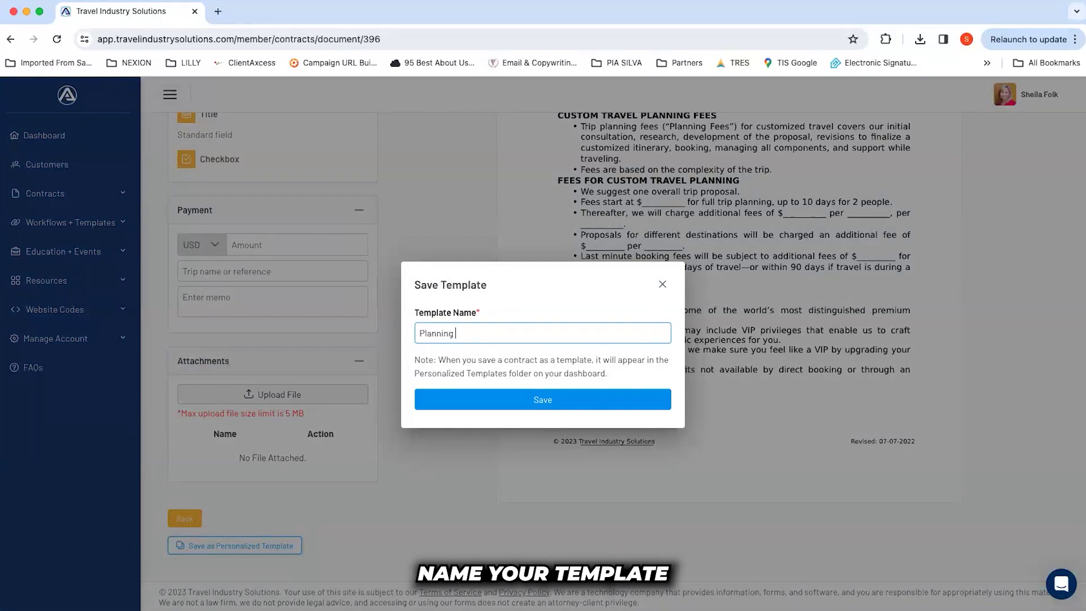
pyautogui.write('Fee Test')
pyautogui.click(535, 406)
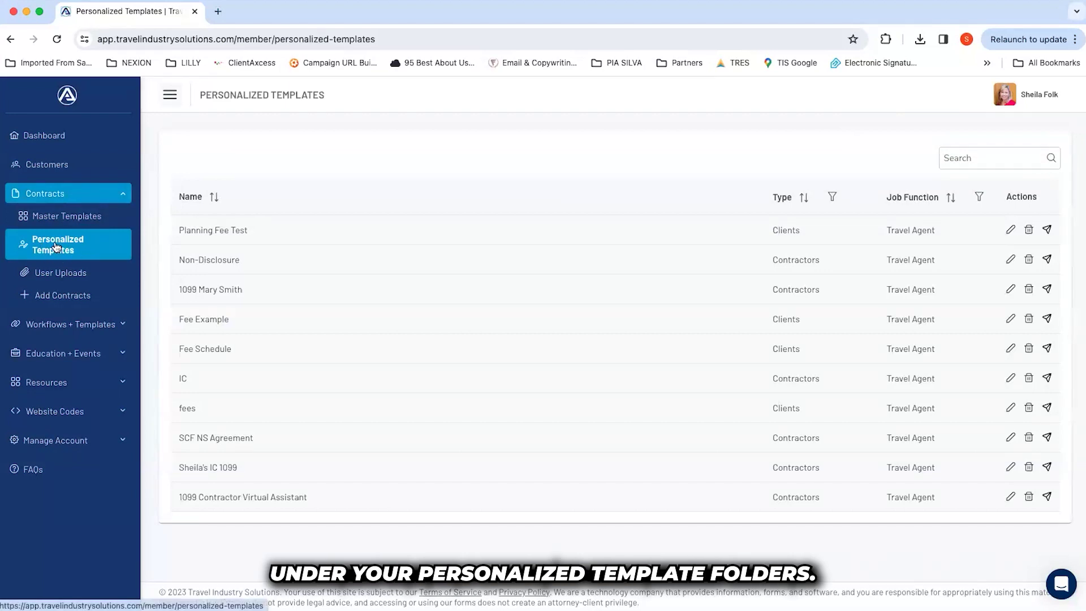
# - Open the Planning Fee Test personalized template for editing, look over its agreement text and return to the personalized templates list
pyautogui.click(1010, 231)
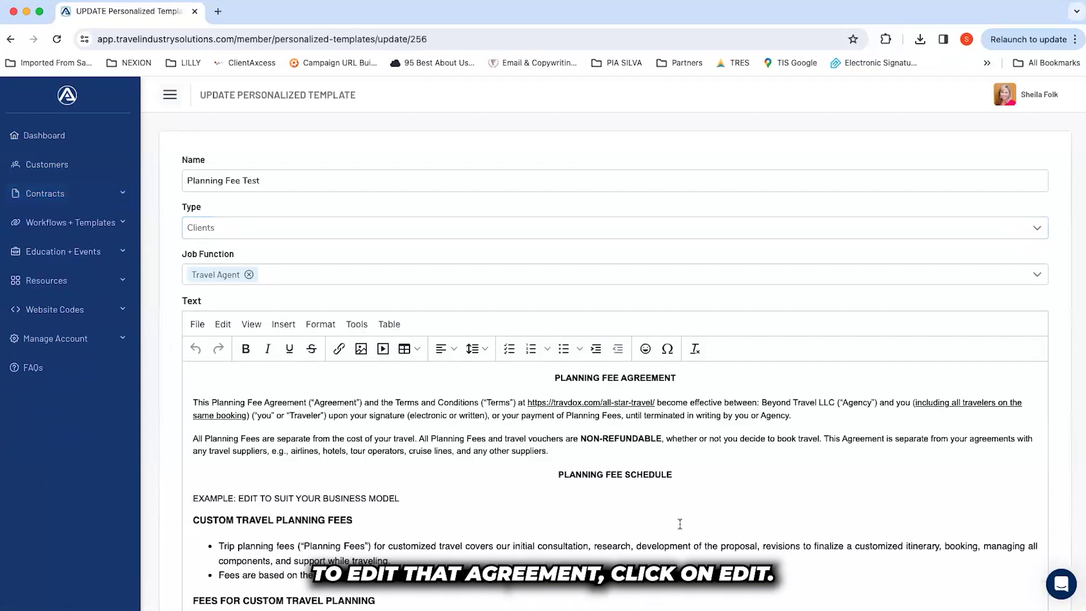
pyautogui.scroll(-5, 680, 523)
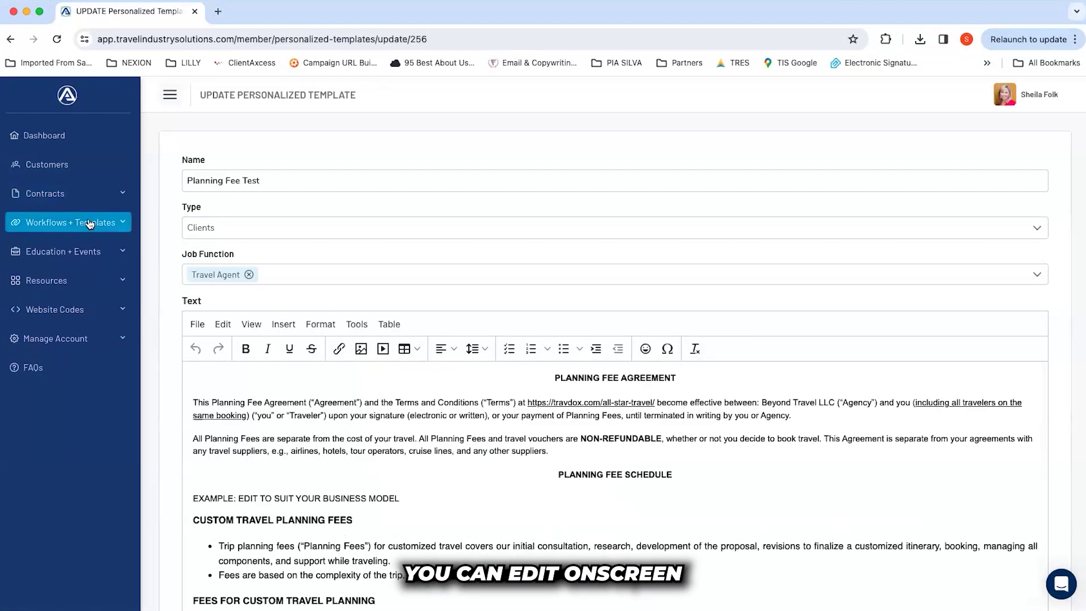
pyautogui.click(87, 195)
pyautogui.click(90, 245)
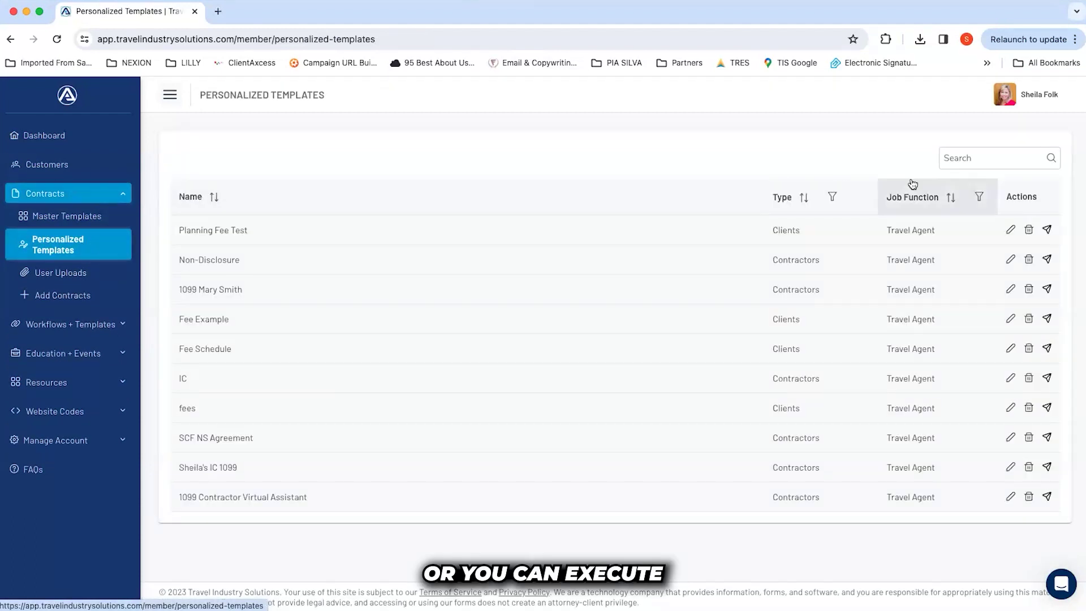
# - Start sending the Planning Fee Test personalized template to the third customer in the list
pyautogui.click(1046, 229)
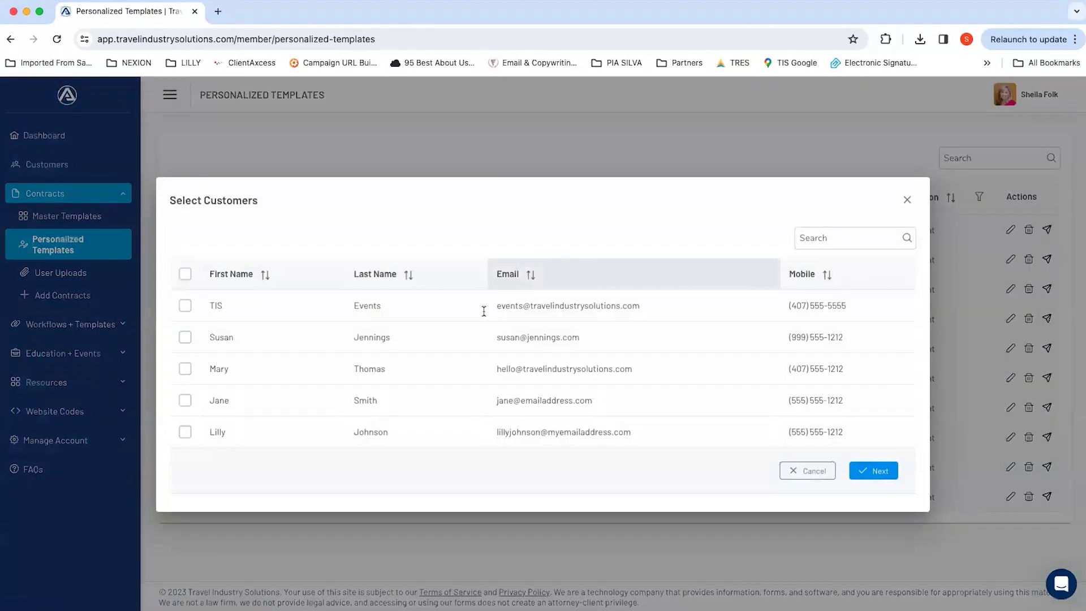
pyautogui.click(185, 368)
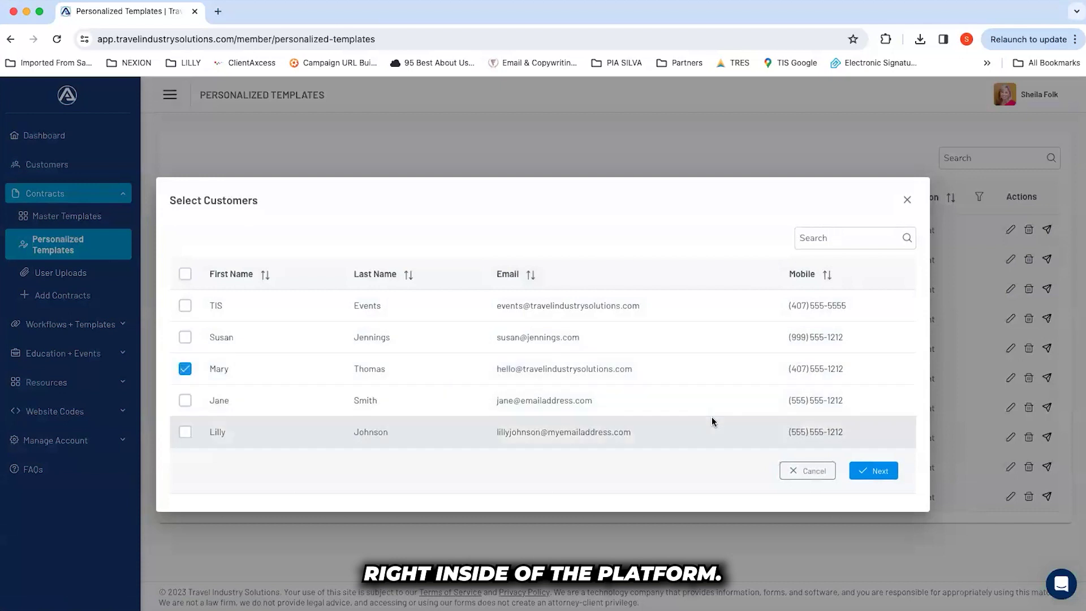
pyautogui.click(874, 469)
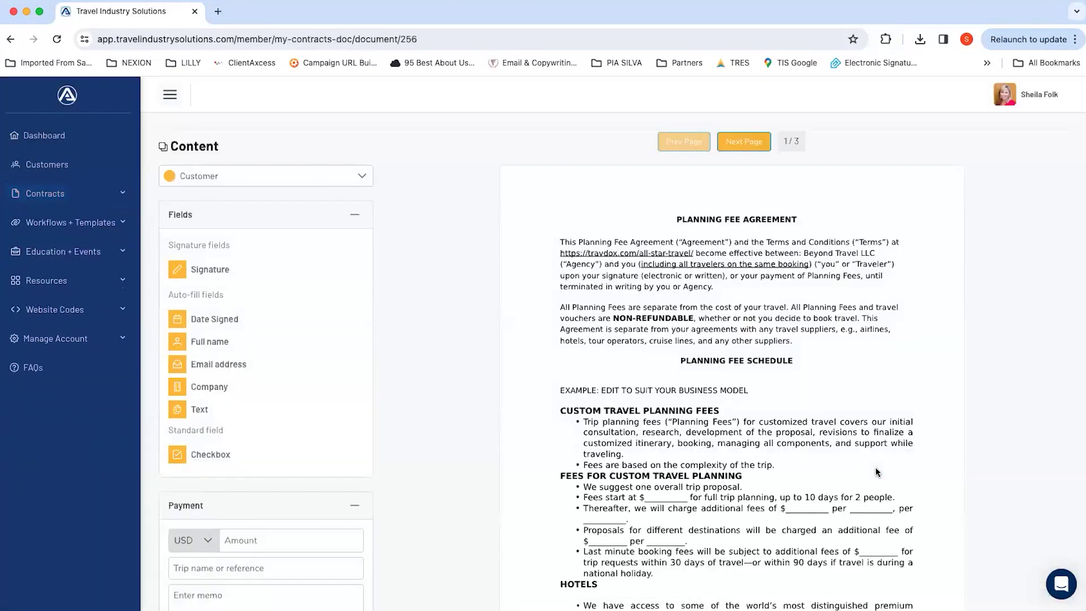
# - Add a signature field for the Customer and place it below the HOTELS bullet list on the agreement's first page
pyautogui.click(263, 178)
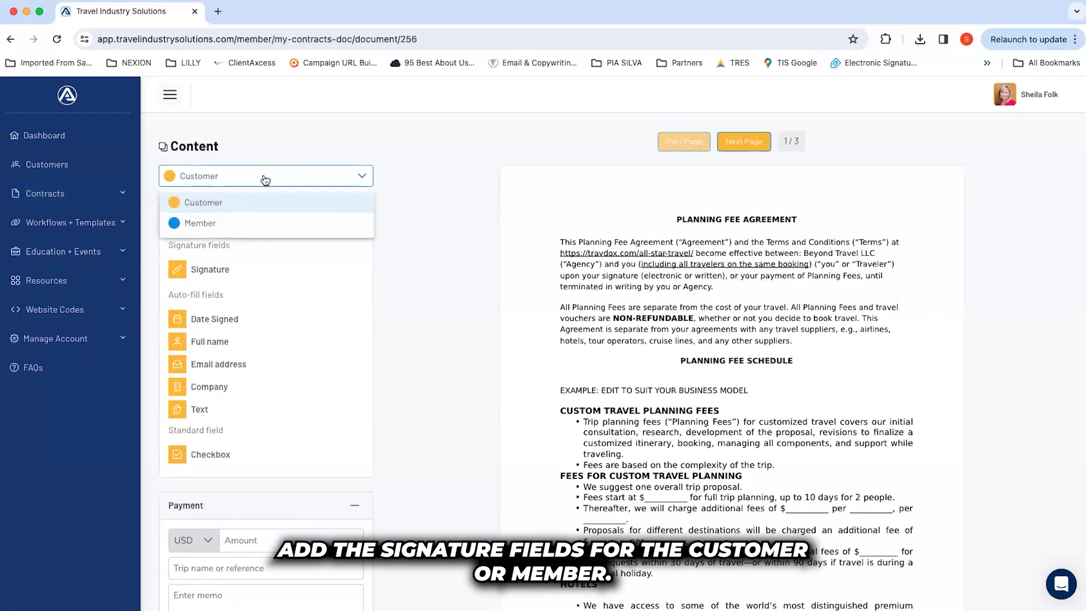
pyautogui.click(265, 180)
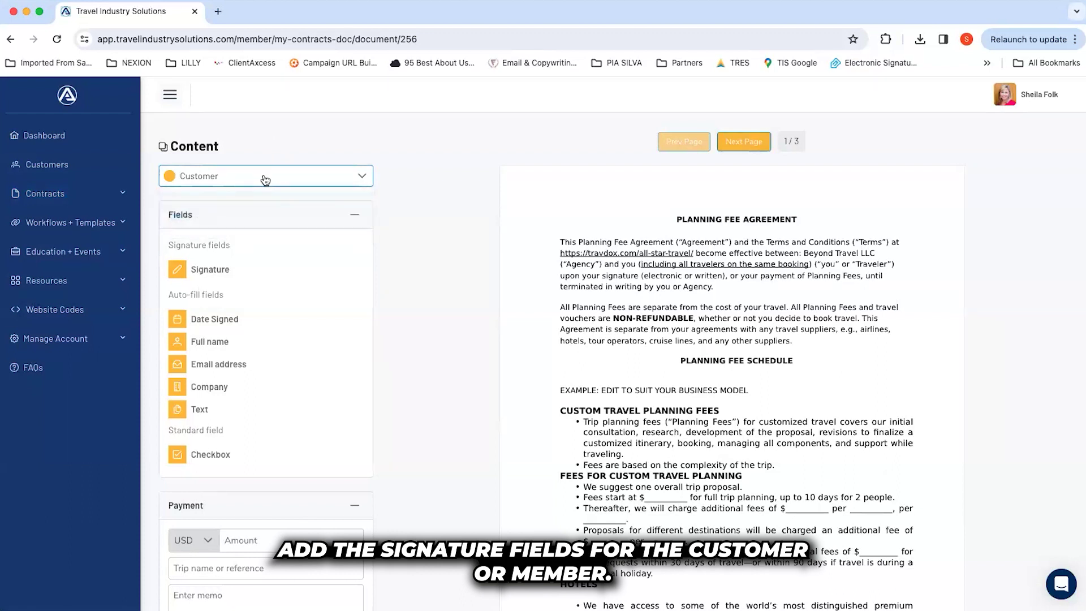
pyautogui.click(265, 180)
pyautogui.click(207, 204)
pyautogui.click(222, 272)
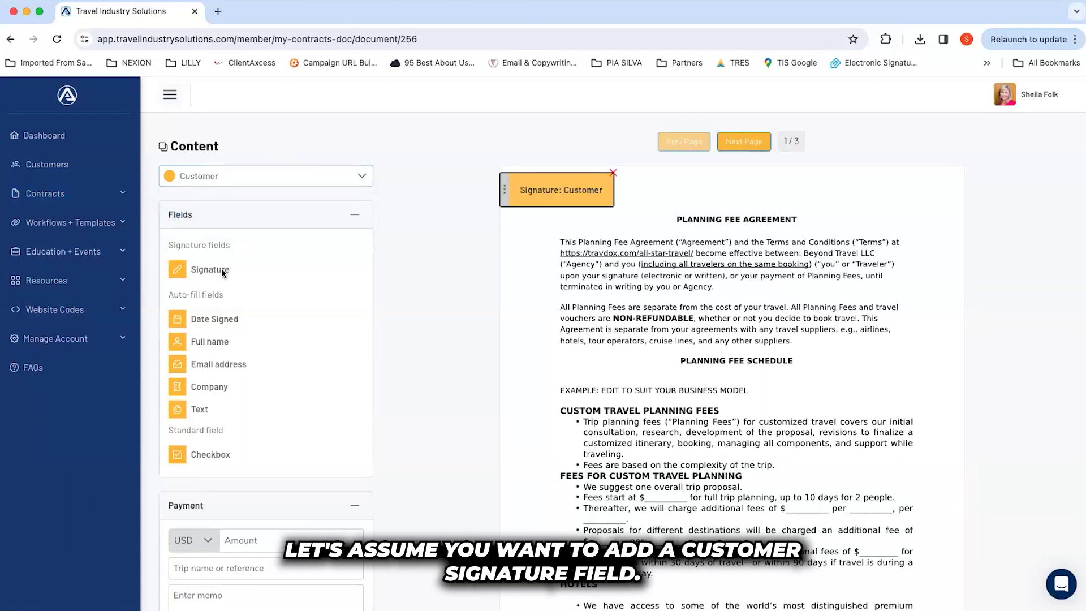
pyautogui.moveTo(504, 189)
pyautogui.mouseDown()
pyautogui.moveTo(689, 504)
pyautogui.moveTo(682, 585)
pyautogui.moveTo(690, 574)
pyautogui.moveTo(677, 594)
pyautogui.moveTo(633, 500)
pyautogui.moveTo(740, 470)
pyautogui.moveTo(741, 354)
pyautogui.moveTo(772, 424)
pyautogui.moveTo(760, 407)
pyautogui.moveTo(722, 425)
pyautogui.moveTo(724, 454)
pyautogui.mouseUp()
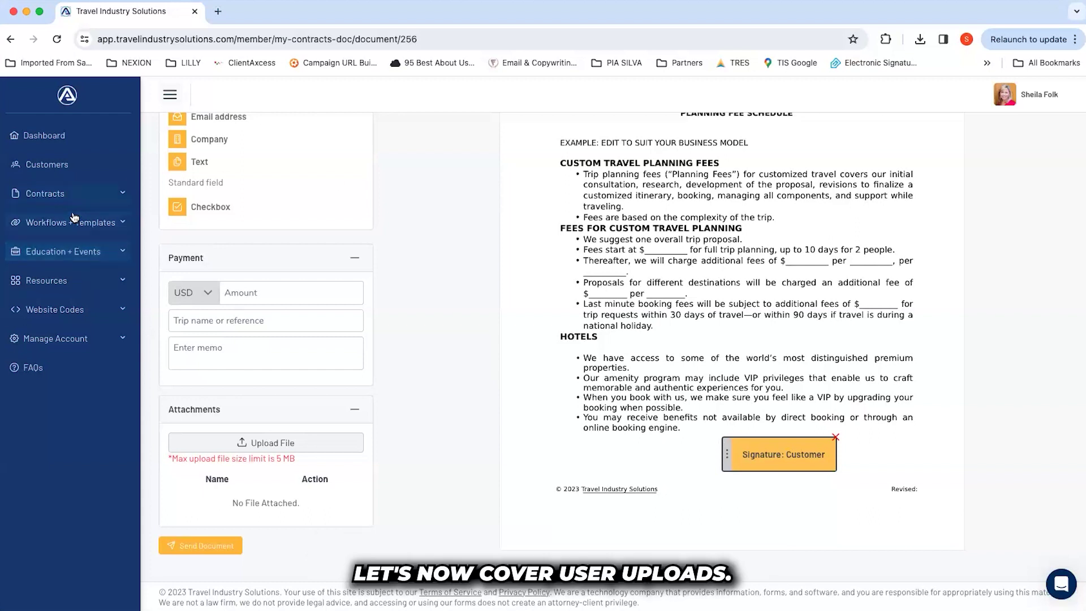
# - Start adding a new contract and paste the introductory Travel Services Agreement paragraph into its text
pyautogui.click(70, 193)
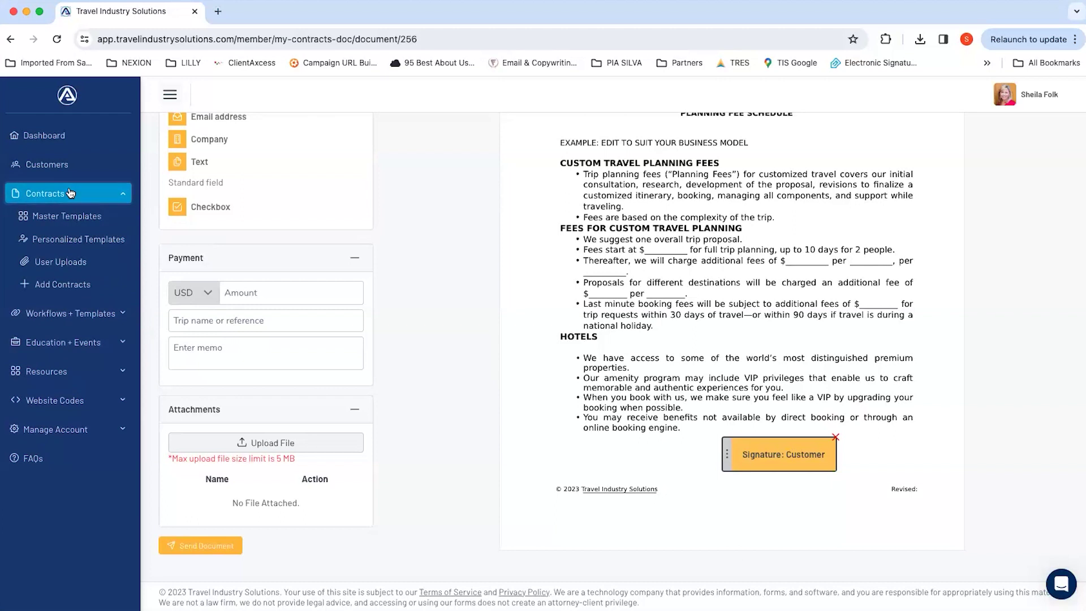
pyautogui.click(67, 287)
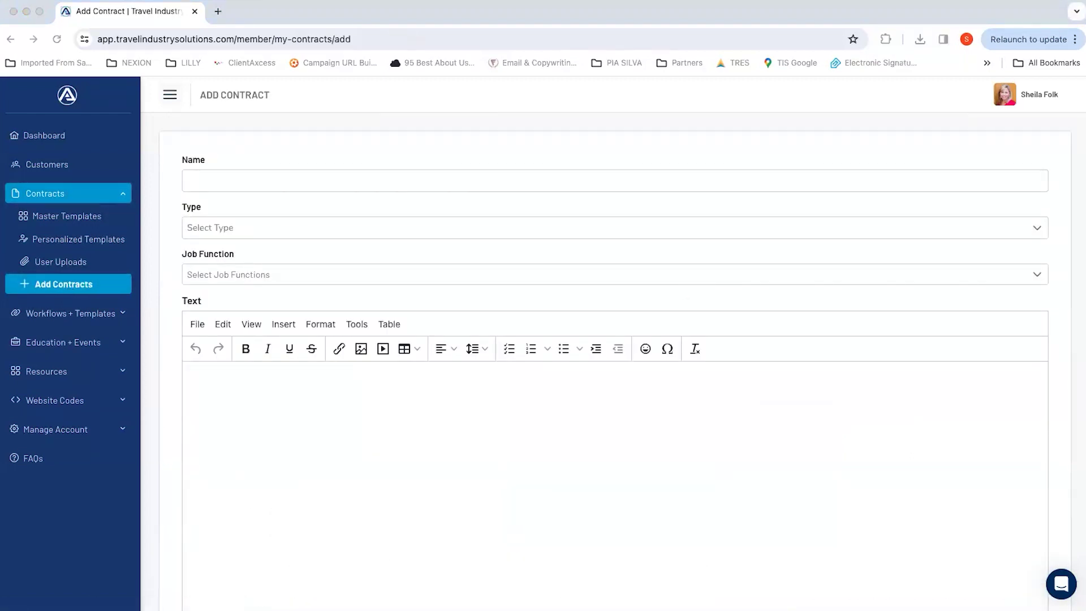
pyautogui.click(218, 378)
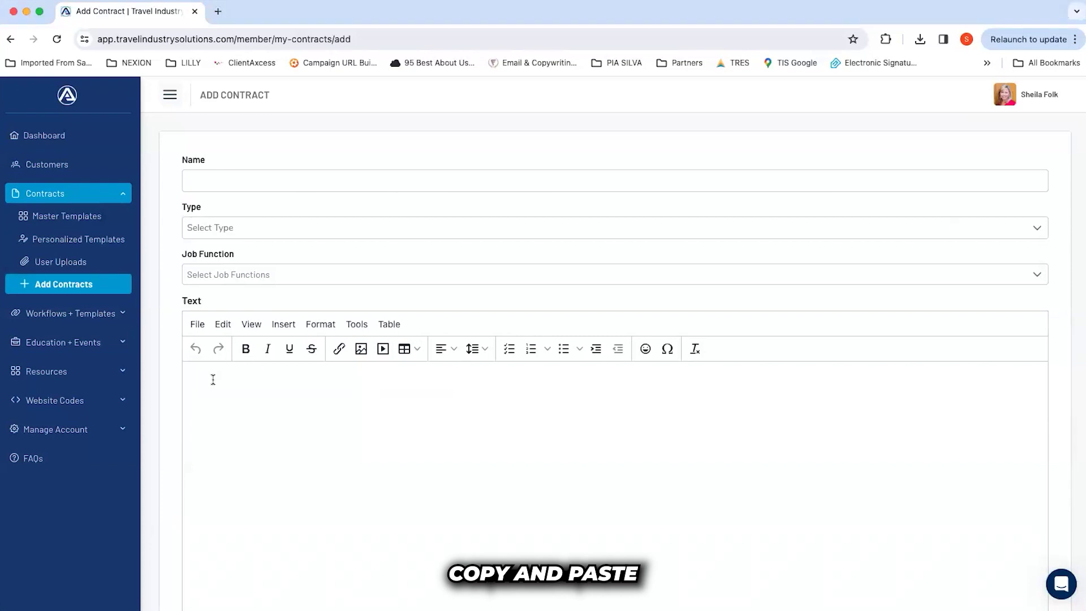
pyautogui.write('This Travel Services Agreement ("Agreement") and the Terms and Conditions ("Terms") at https://travdox.com/all-star-travel/ become effective between Beyond Travel LLC ("Agency") and you (including all Travelers on the same booking who share the same household) ("you," "your," "yourself" or "Traveler") becomes effective upon your: (1) electronic or written signature; or (2) payment authorization until terminated in writing by you or Agency.')
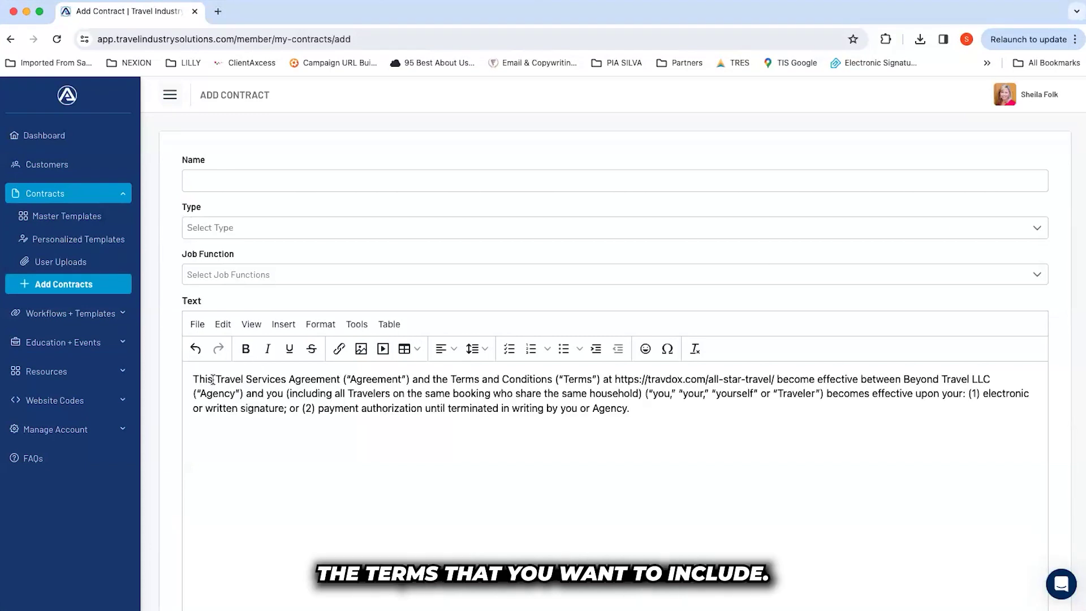
# - Name the new contract "User Upload", set its type to Clients and job function to Travel Agent, and save it
pyautogui.click(207, 182)
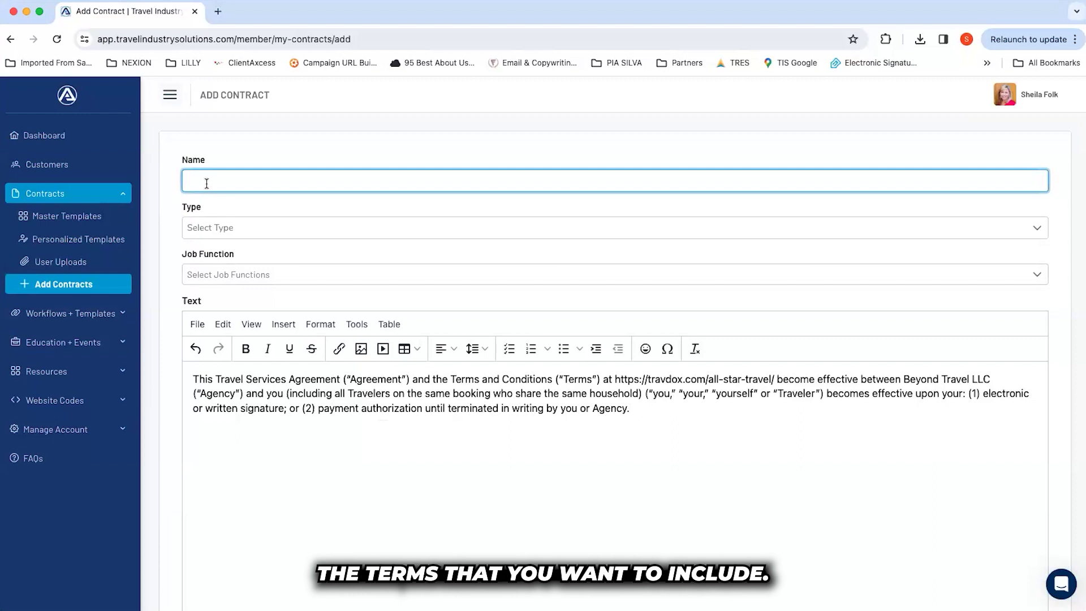
pyautogui.write('User')
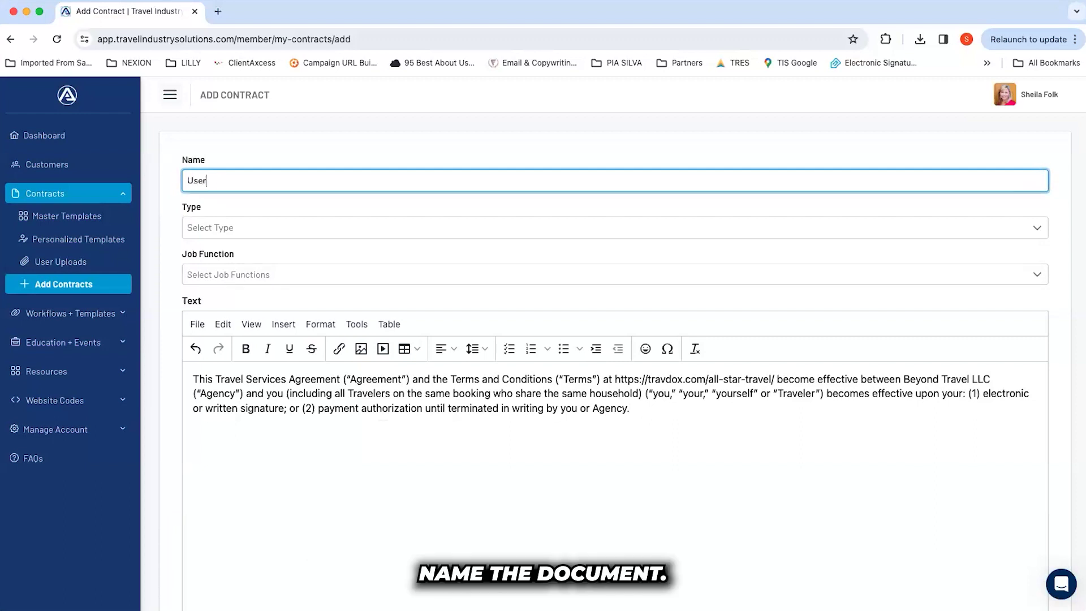
pyautogui.write(' Upload')
pyautogui.press('Tab')
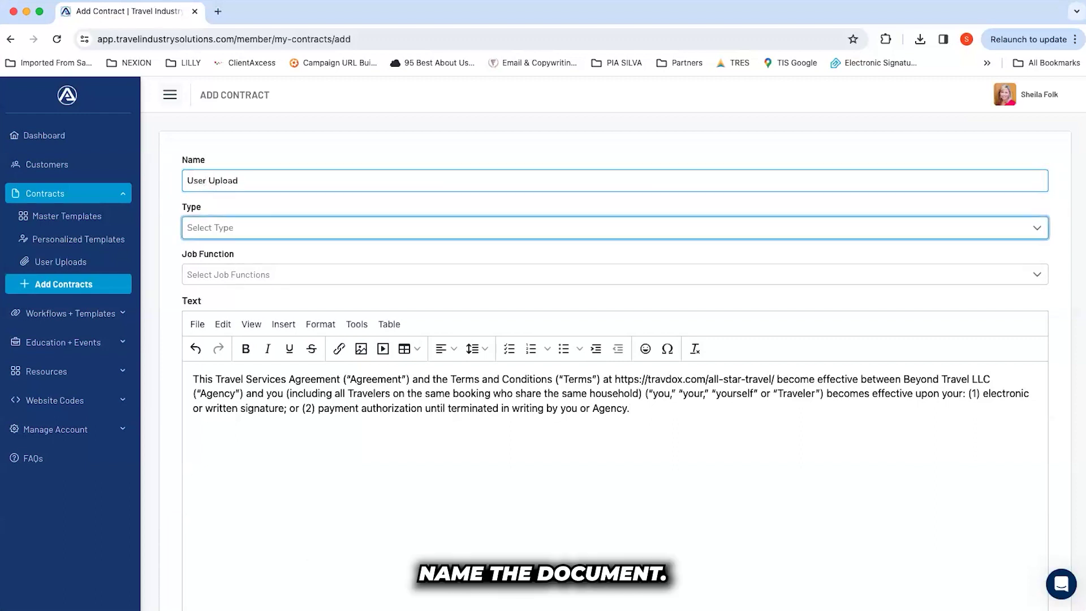
pyautogui.click(206, 227)
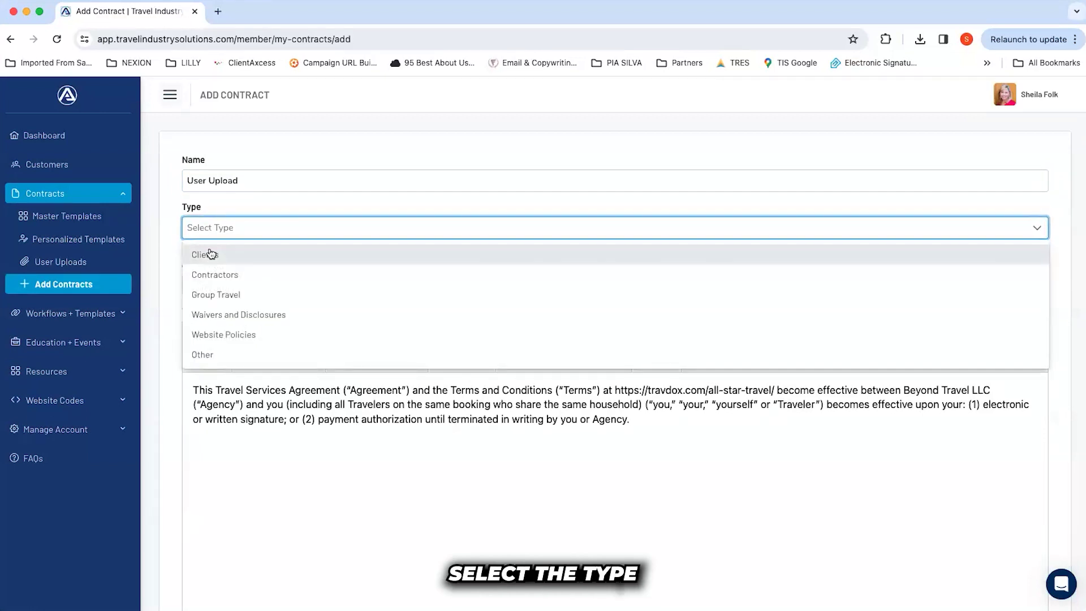
pyautogui.click(210, 252)
pyautogui.click(206, 276)
pyautogui.click(197, 333)
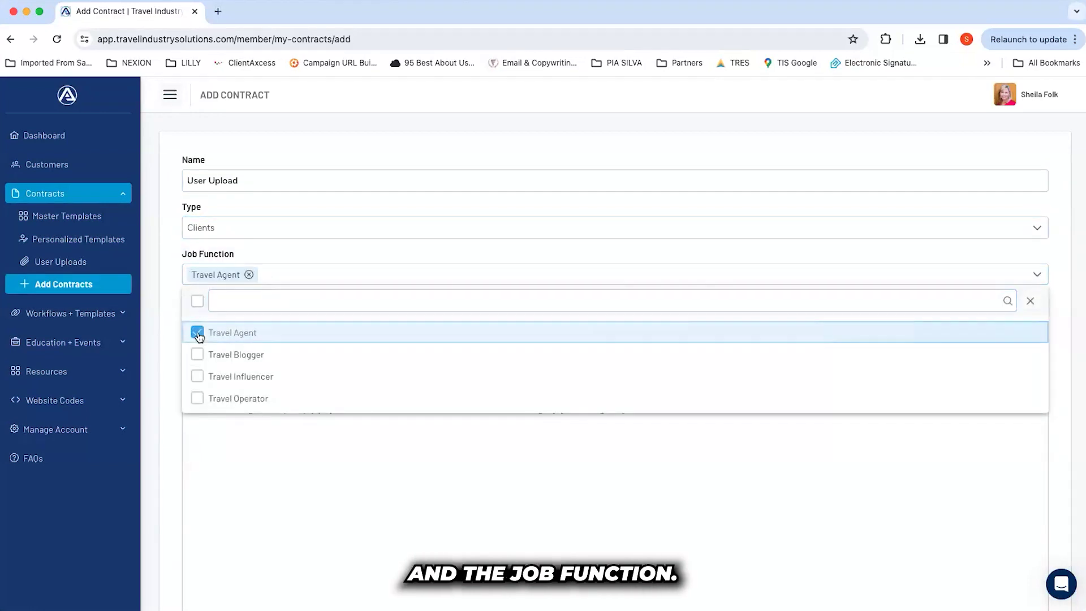
pyautogui.click(1029, 302)
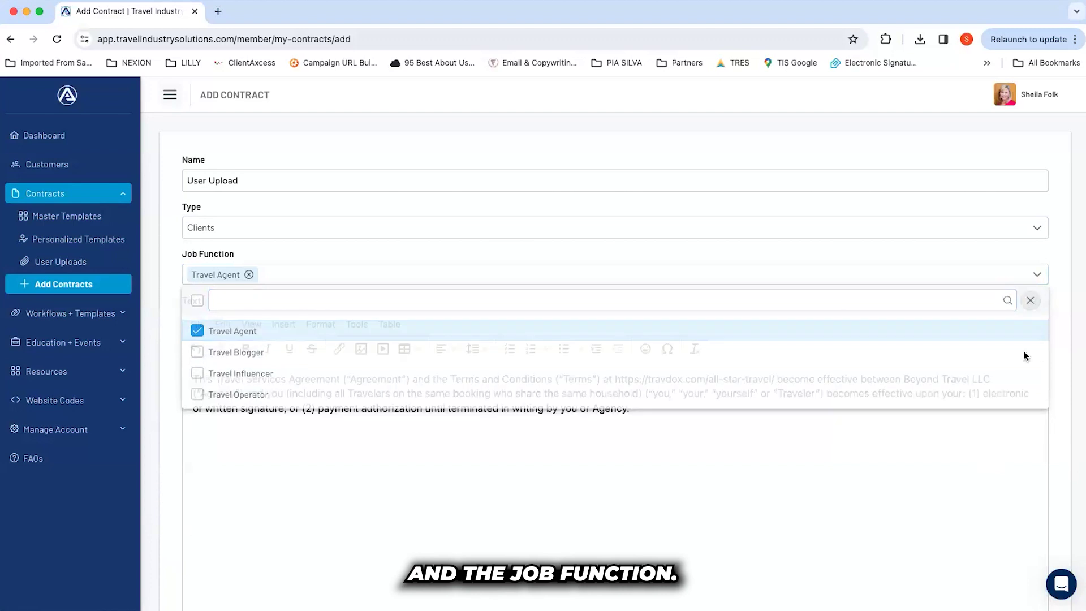
pyautogui.scroll(-5, 1013, 403)
pyautogui.click(1035, 528)
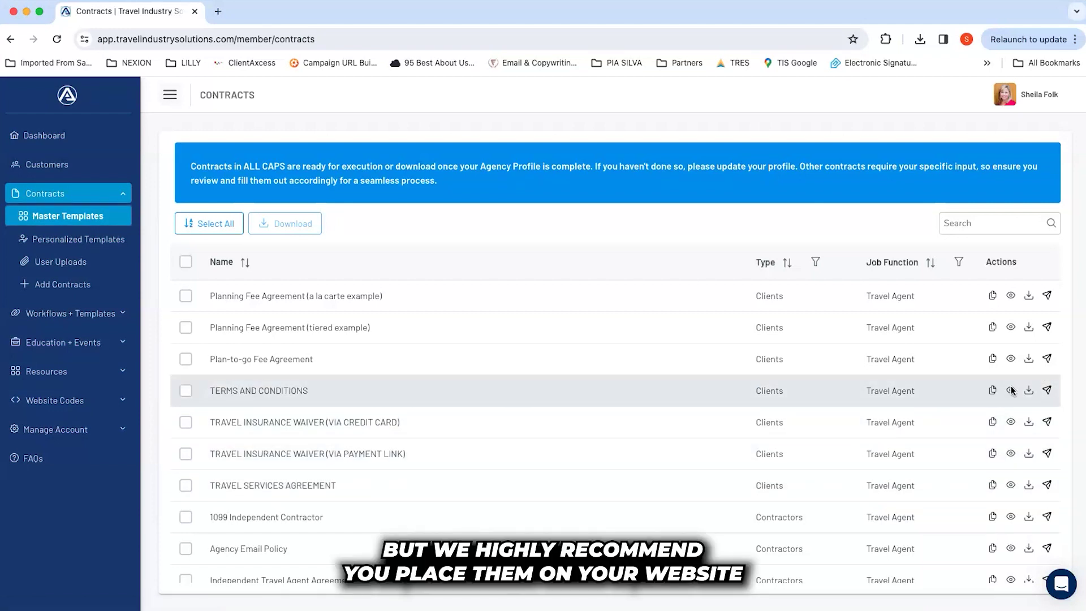
# - Preview the first five pages of the TERMS AND CONDITIONS master template and the TRAVEL SERVICES AGREEMENT master template
pyautogui.click(1011, 390)
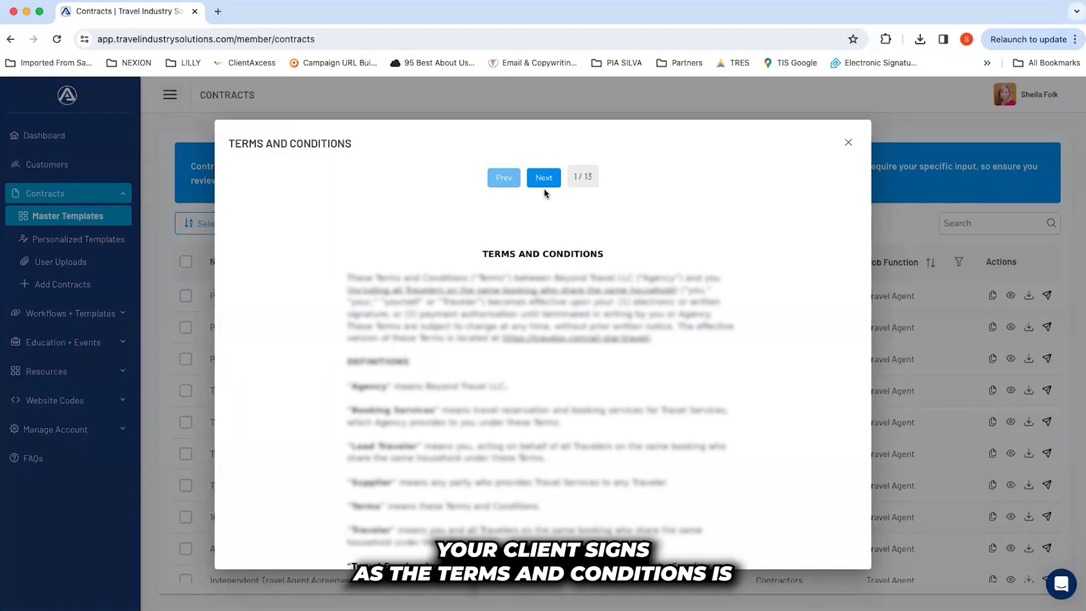
pyautogui.click(544, 177)
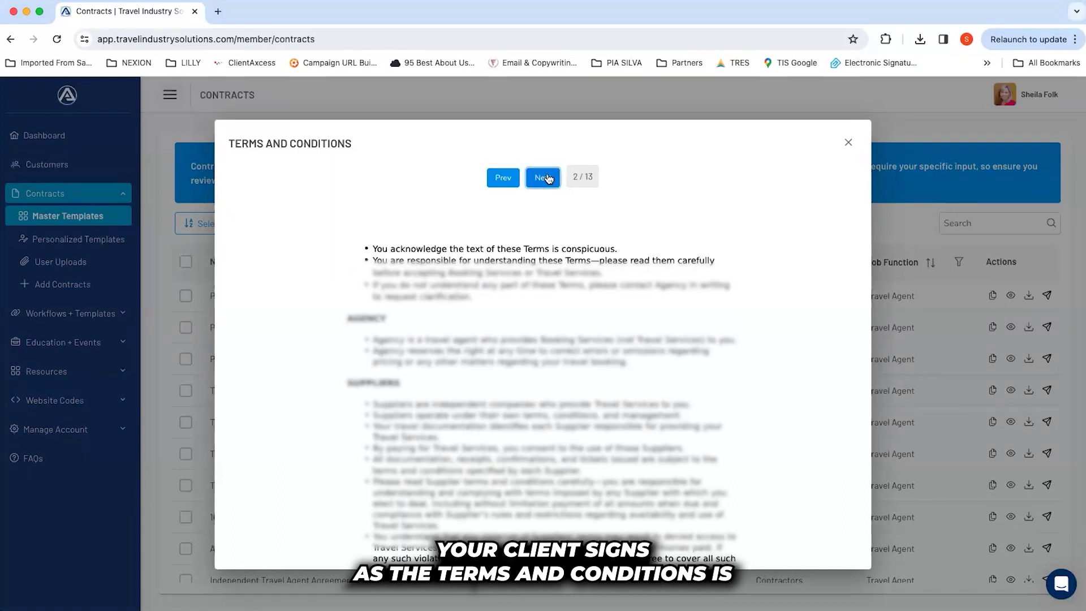
pyautogui.click(544, 177)
pyautogui.click(544, 177)
pyautogui.click(544, 178)
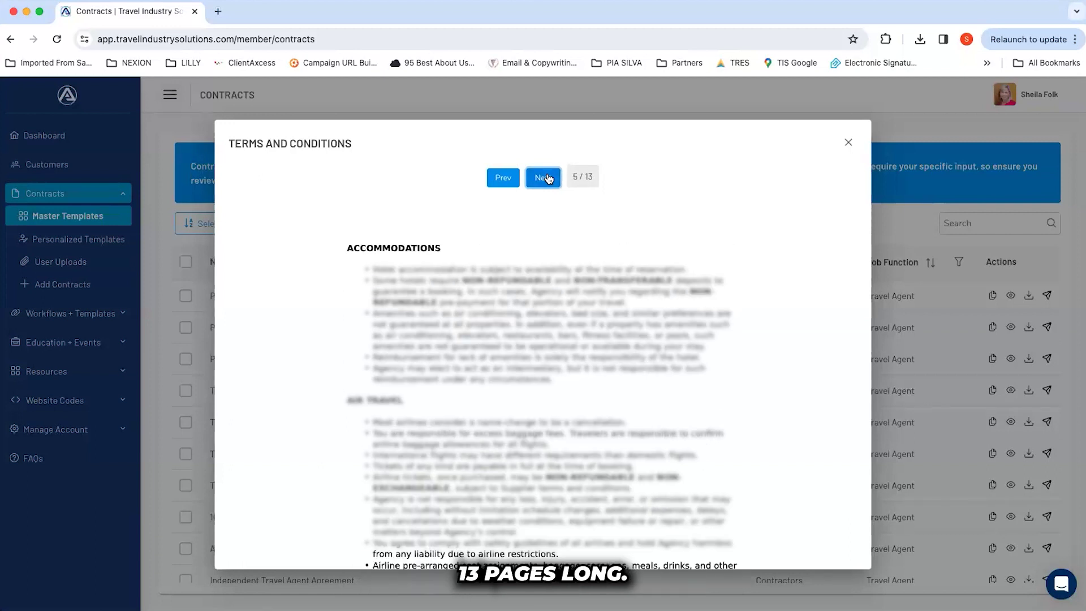
pyautogui.click(848, 142)
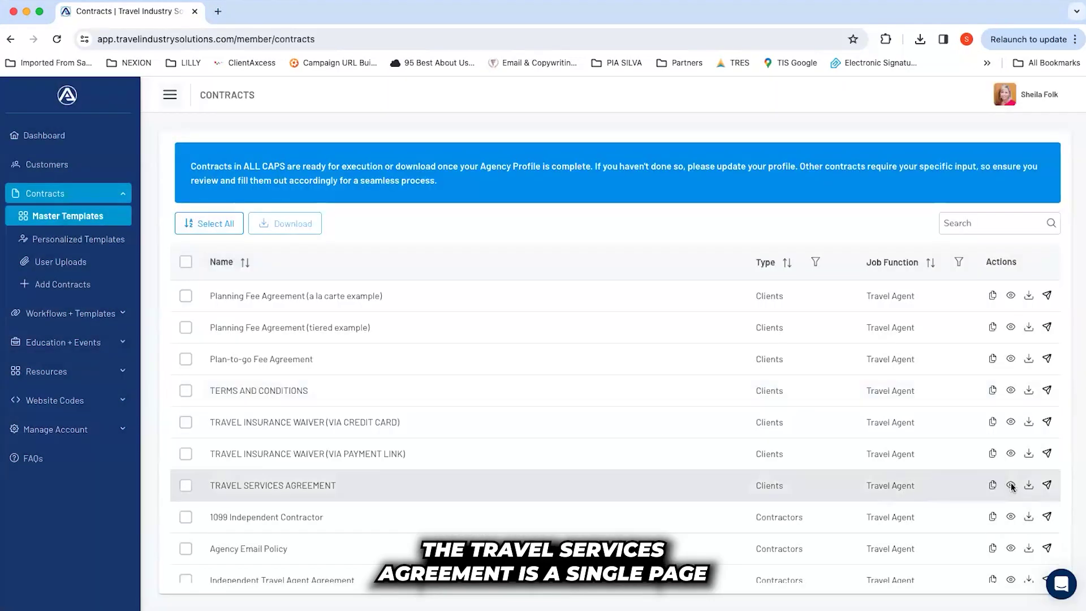
pyautogui.click(1011, 486)
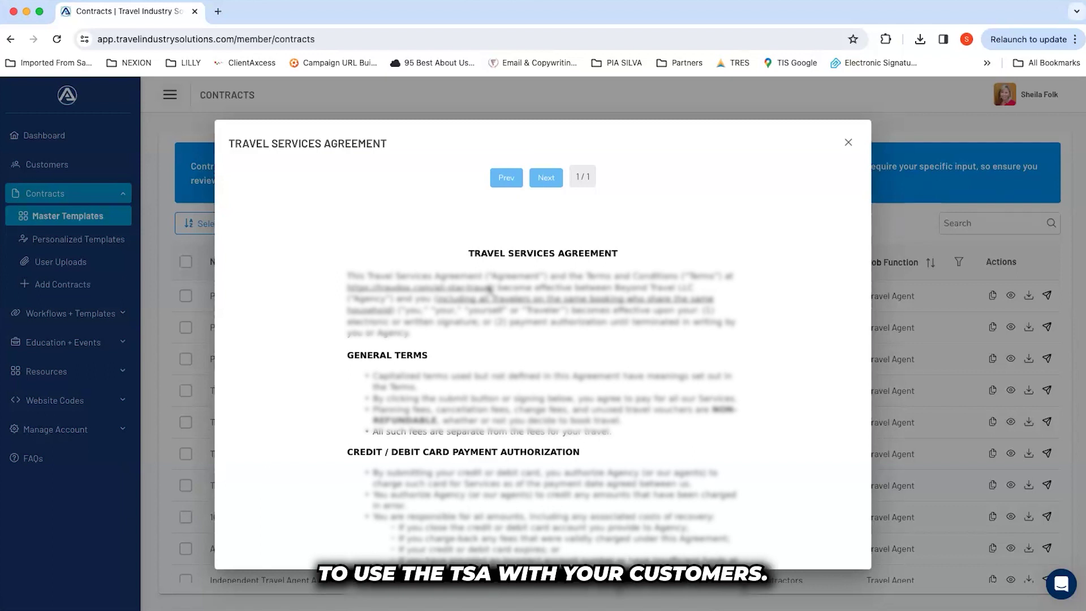
pyautogui.click(847, 143)
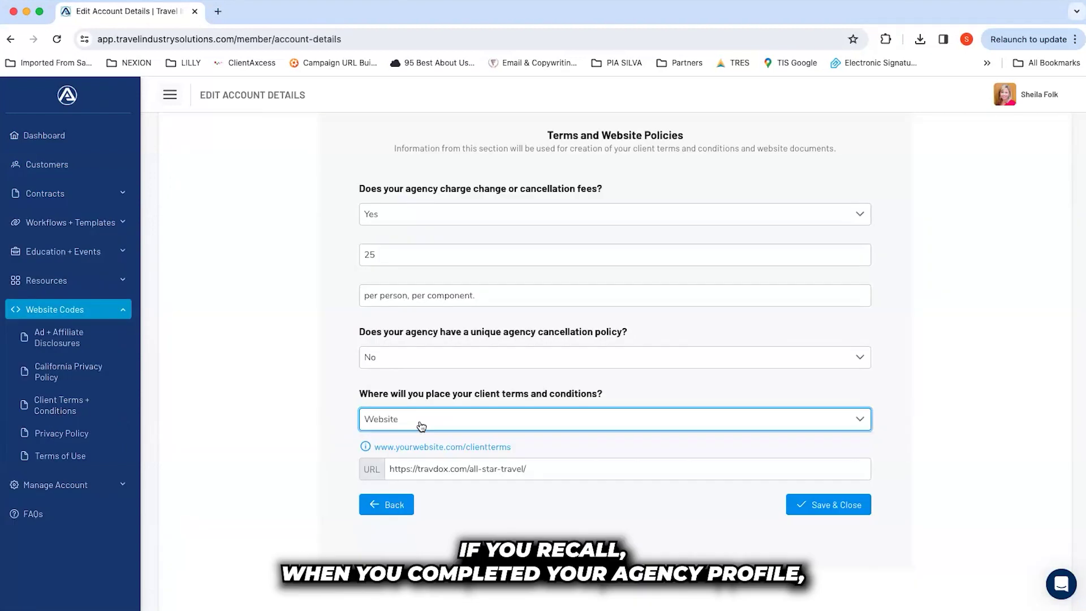
# - Check the agency profile's placement options for client terms and conditions, and open the Ad + Affiliate Disclosures website code
pyautogui.click(421, 426)
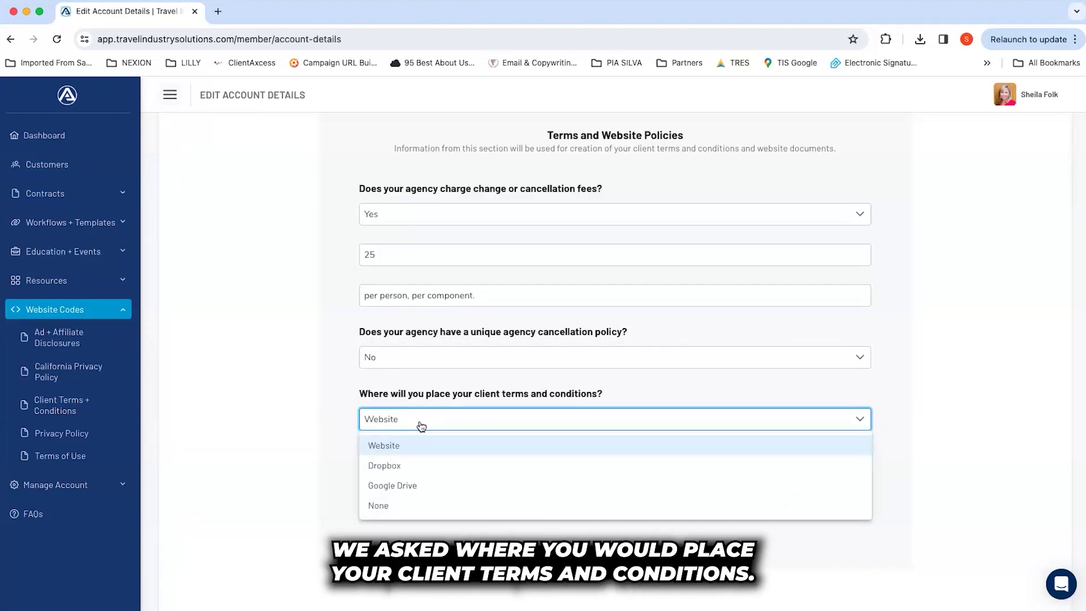
pyautogui.click(421, 426)
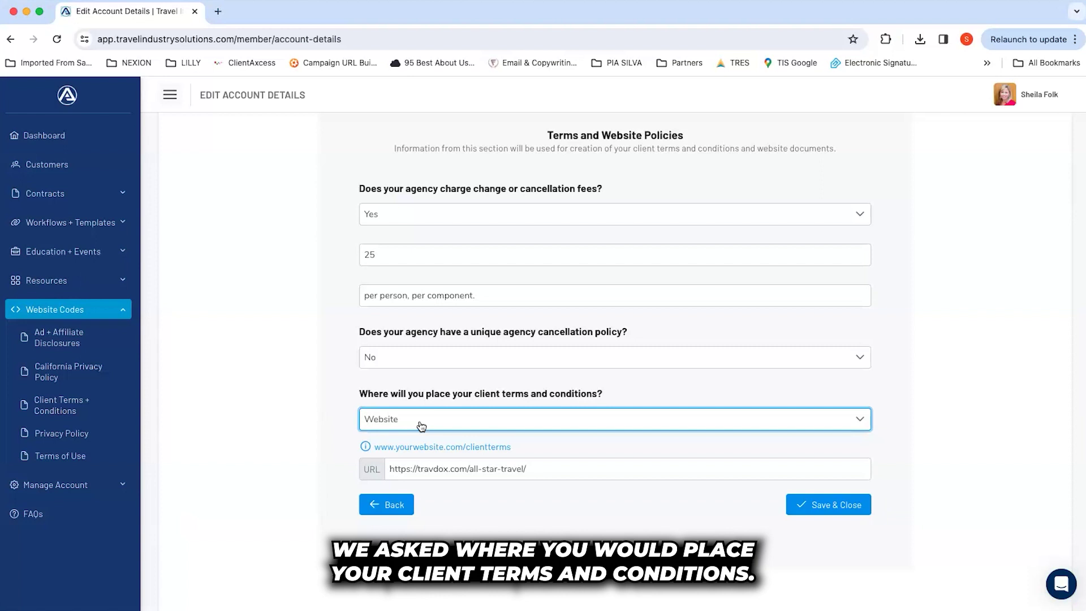
pyautogui.click(61, 341)
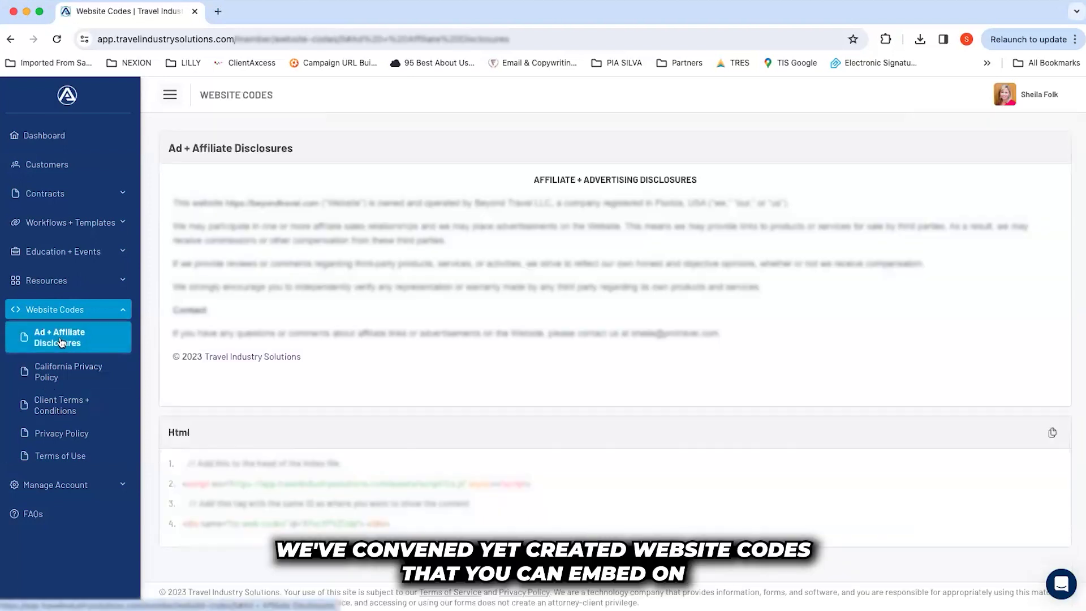